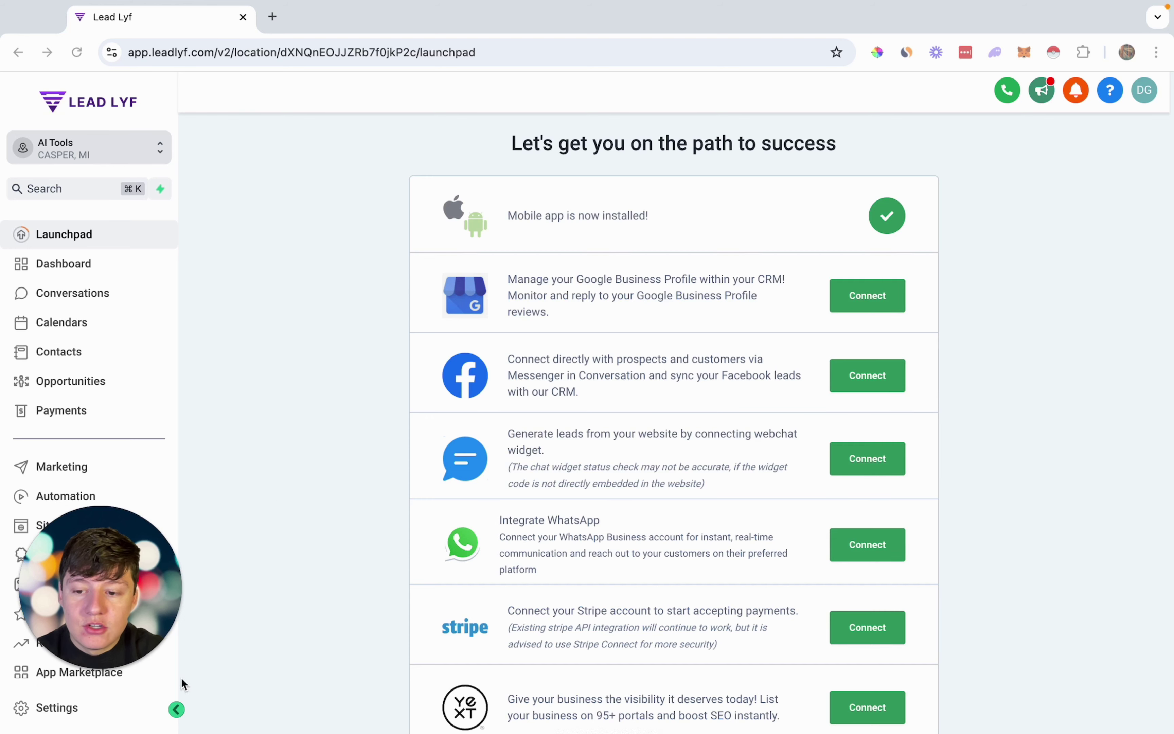
# Step: Go to Settings > AI Agents and start a new agent, prefilled as My Agent 415
pyautogui.click(54, 709)
pyautogui.scroll(-3, 119, 391)
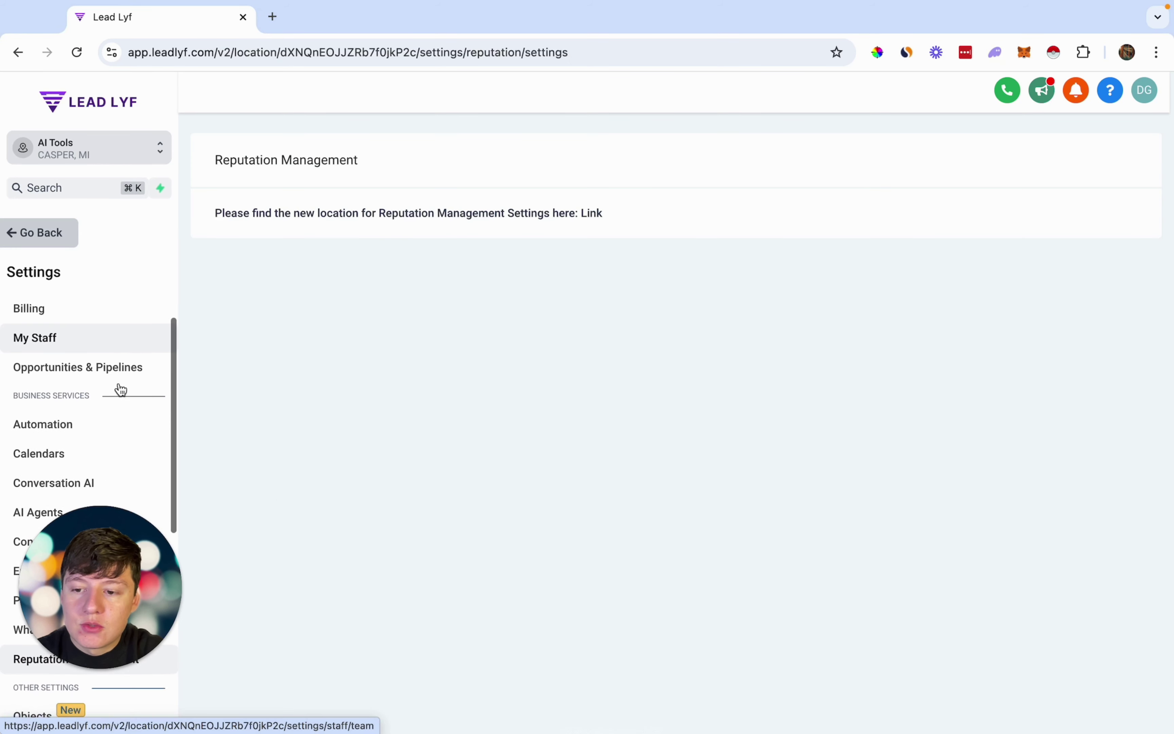
pyautogui.scroll(-1, 120, 390)
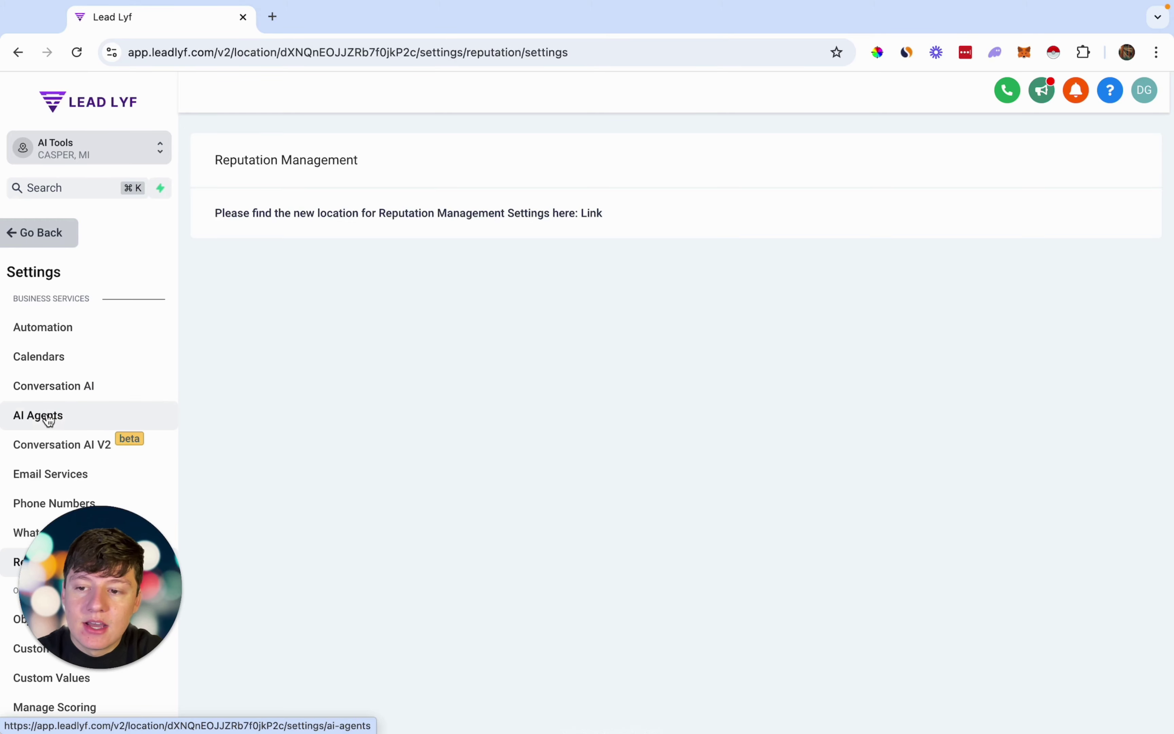
pyautogui.click(40, 422)
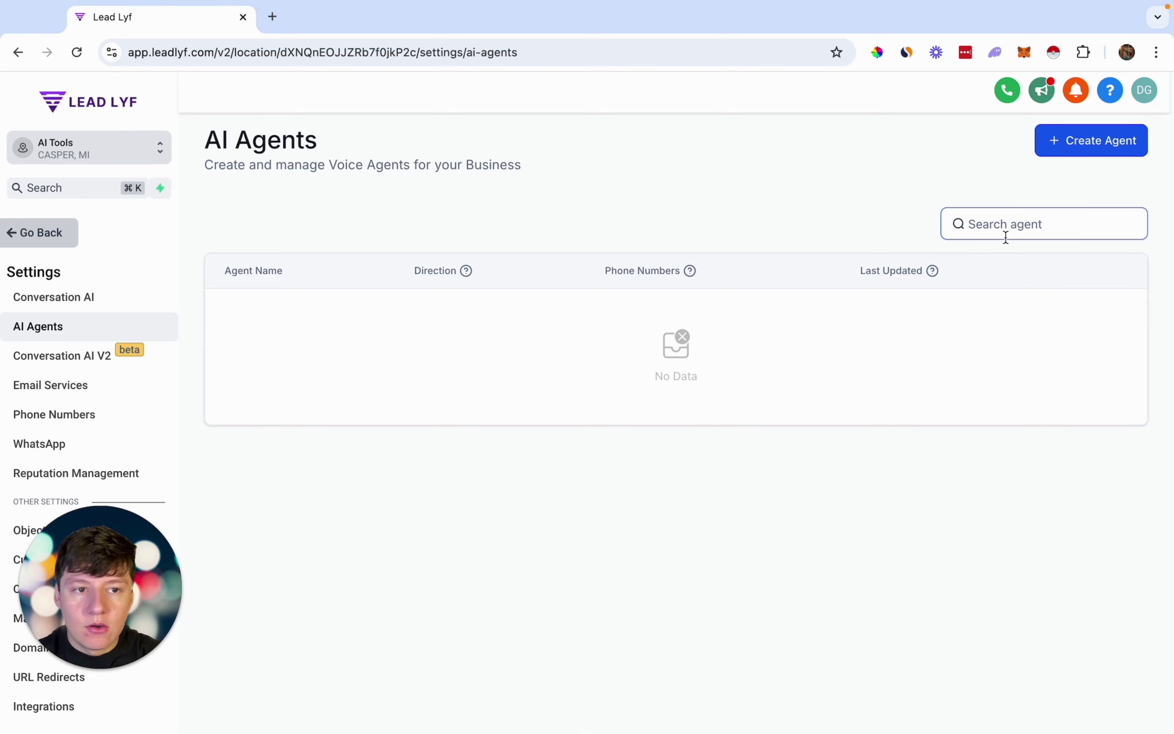
pyautogui.click(1091, 149)
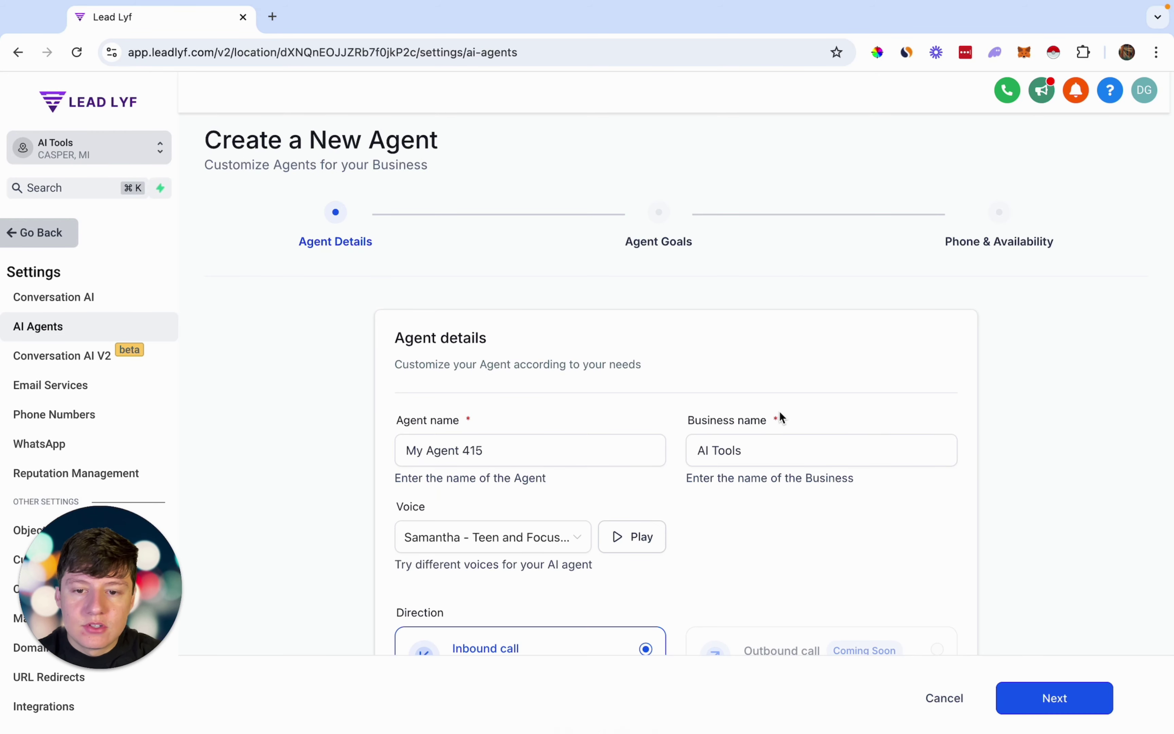
pyautogui.scroll(-2, 781, 418)
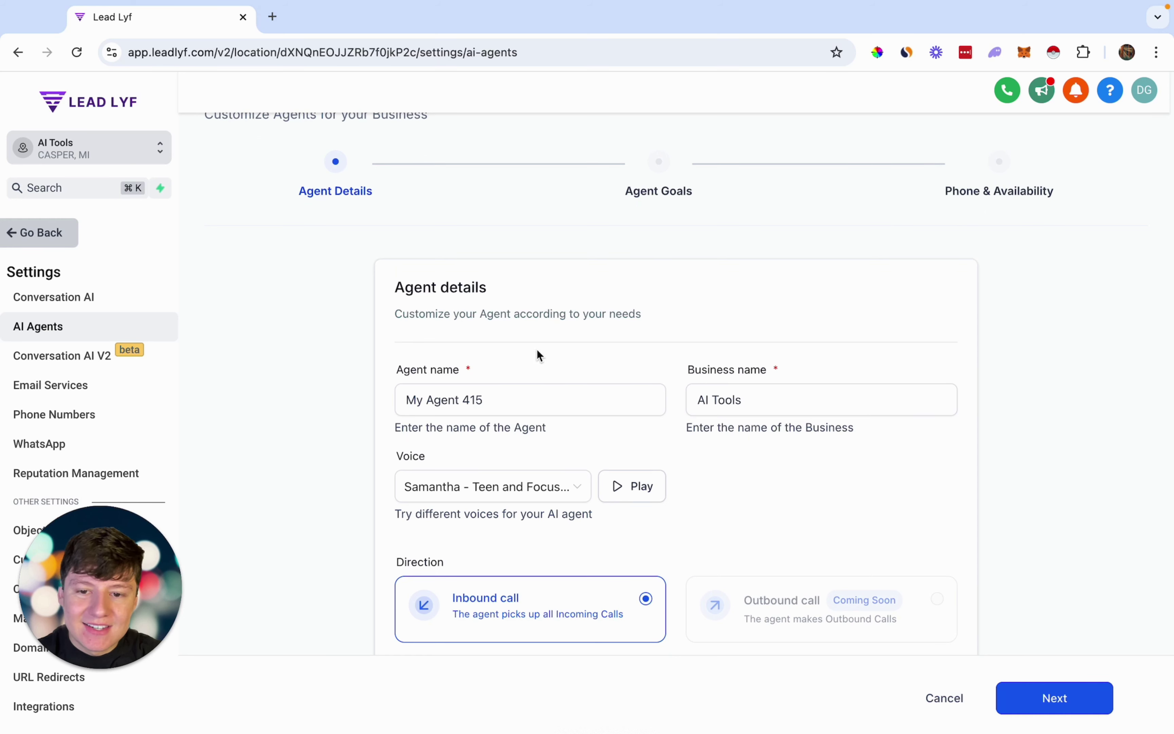
# Step: Rename the agent from My Agent 415 to 'Sara'
pyautogui.click(463, 406)
pyautogui.tripleClick(463, 406)
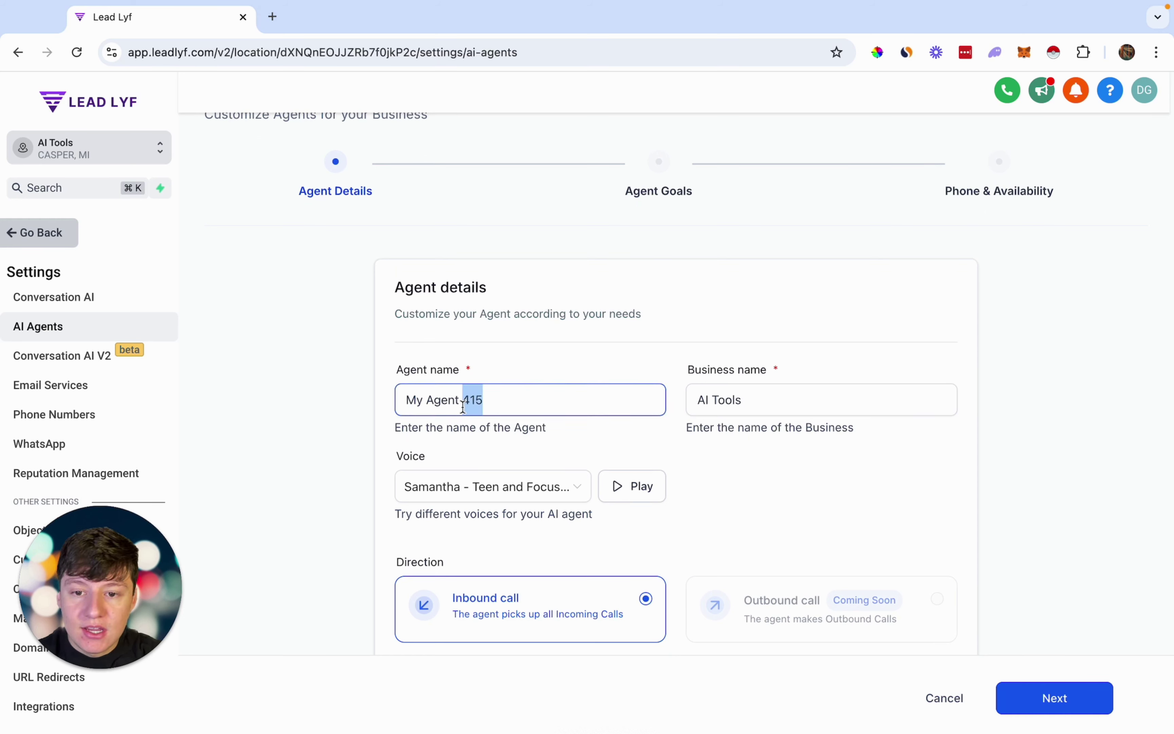
pyautogui.press('BackSpace')
pyautogui.write('Sara')
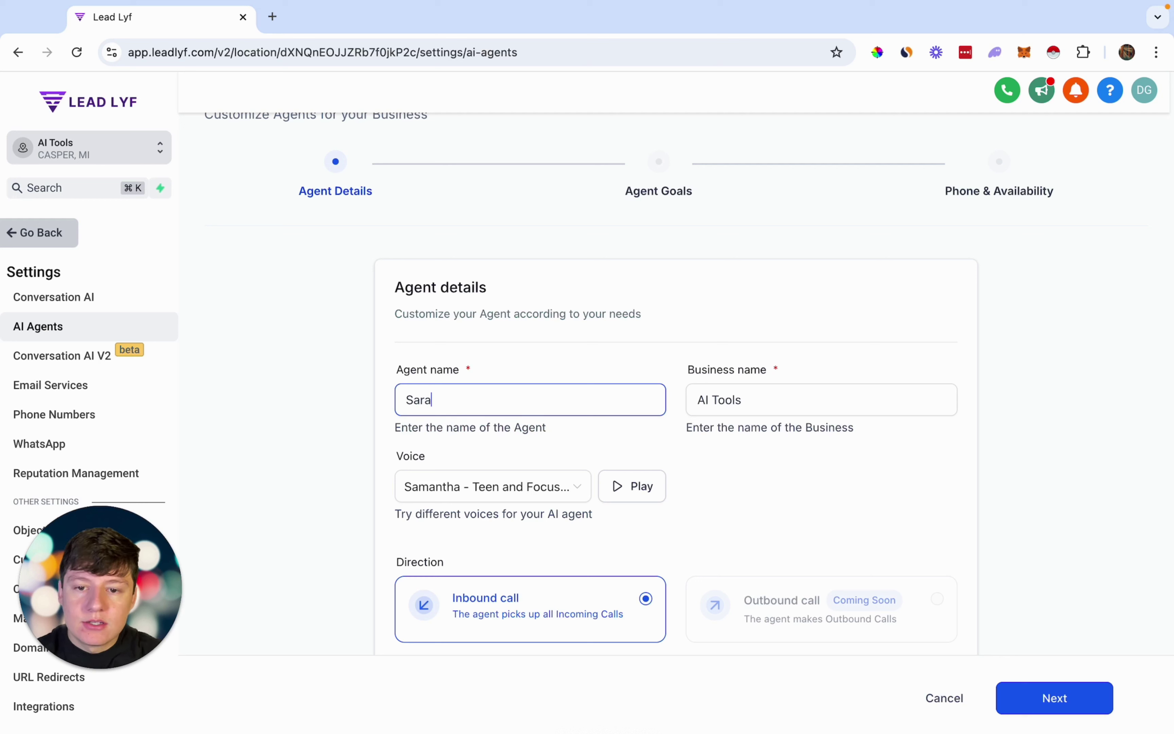
# Step: Replace the business name 'AI Tools' with 'Abc Pest Solutions'
pyautogui.click(739, 396)
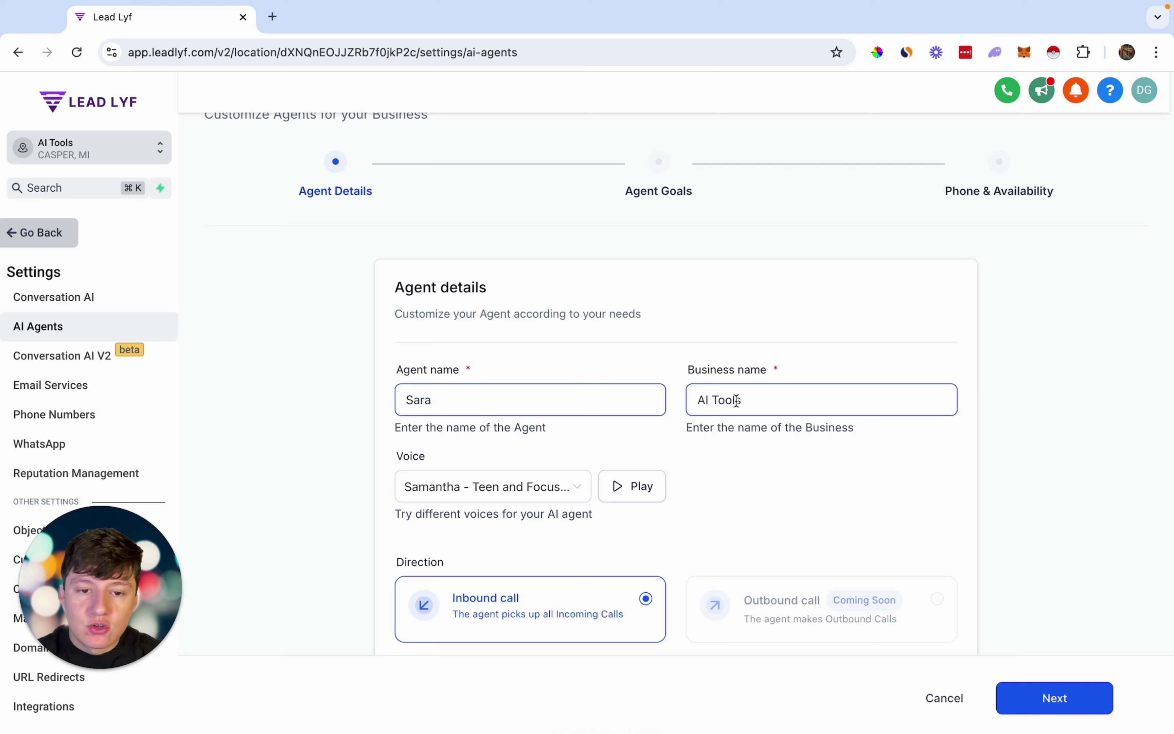
pyautogui.click(717, 405)
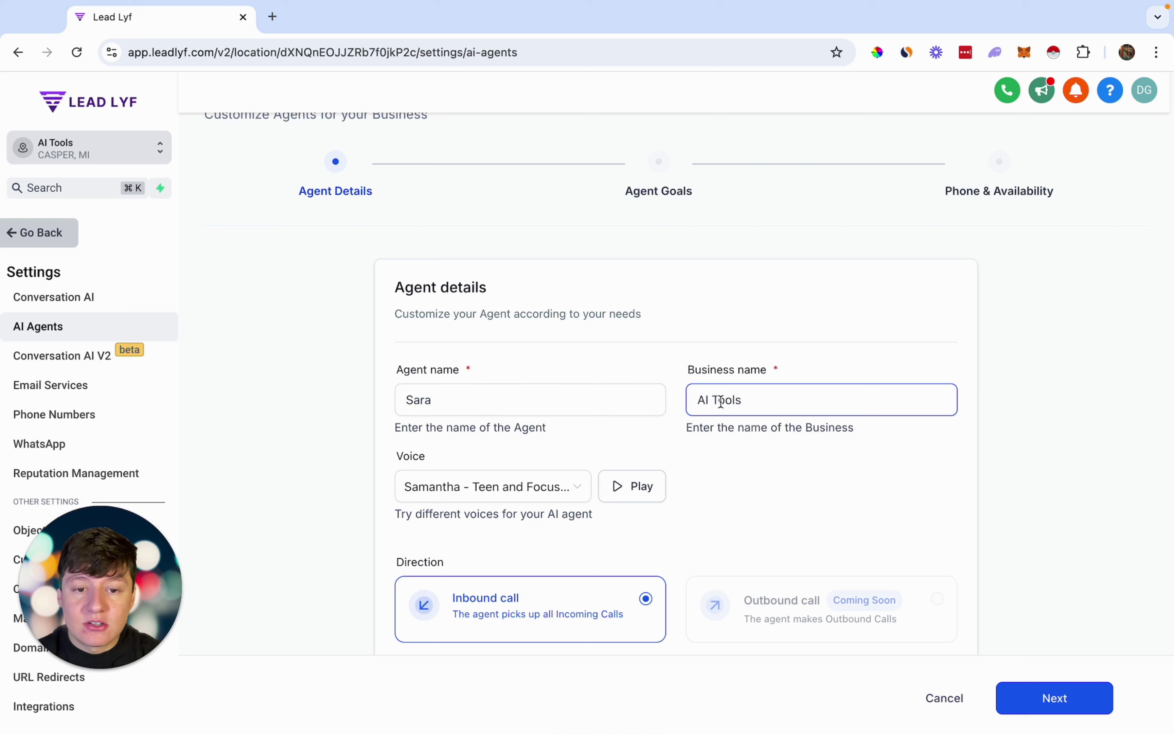
pyautogui.press('super+a')
pyautogui.write('Abc ')
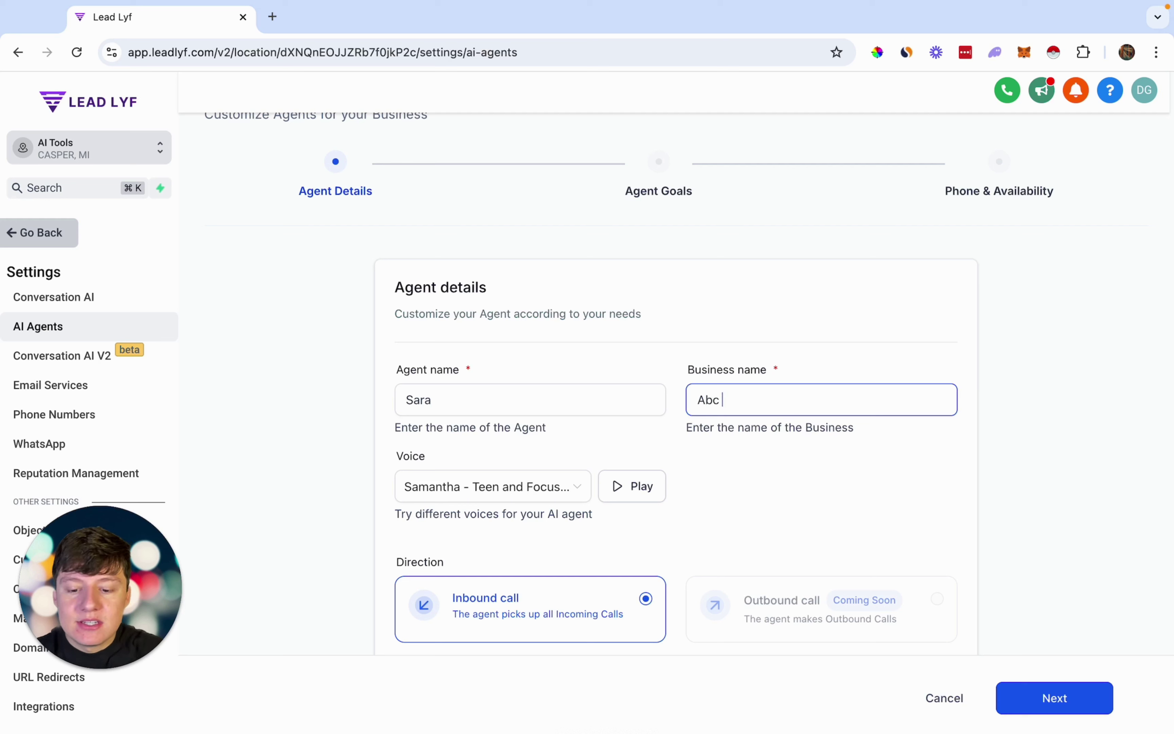
pyautogui.write('Pest Solutions')
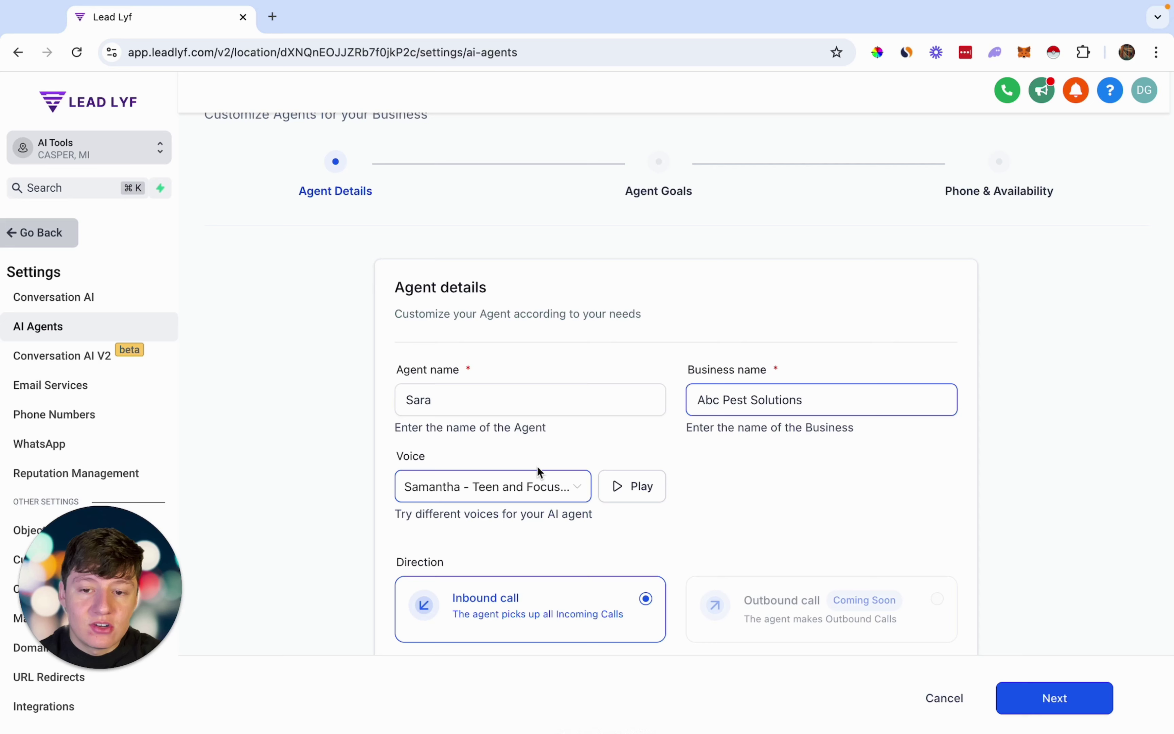
# Step: Select the Jennifer voice, play a preview, and reopen the voice list to compare
pyautogui.click(529, 489)
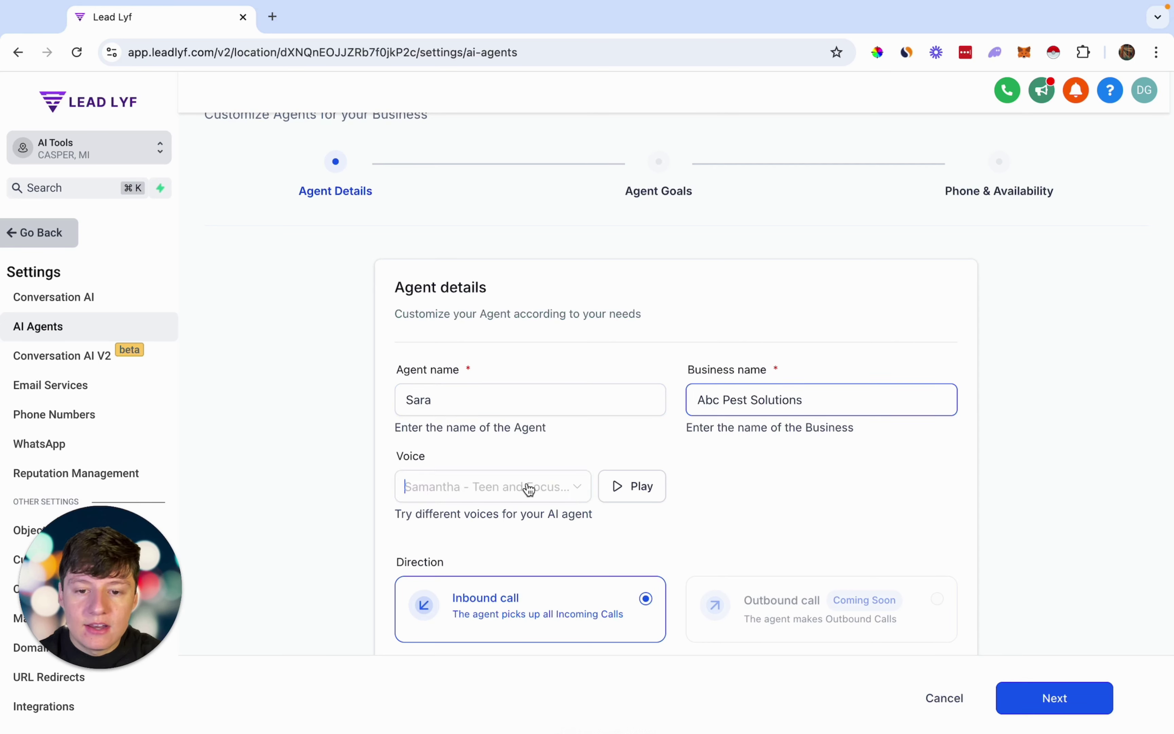
pyautogui.scroll(-1, 513, 545)
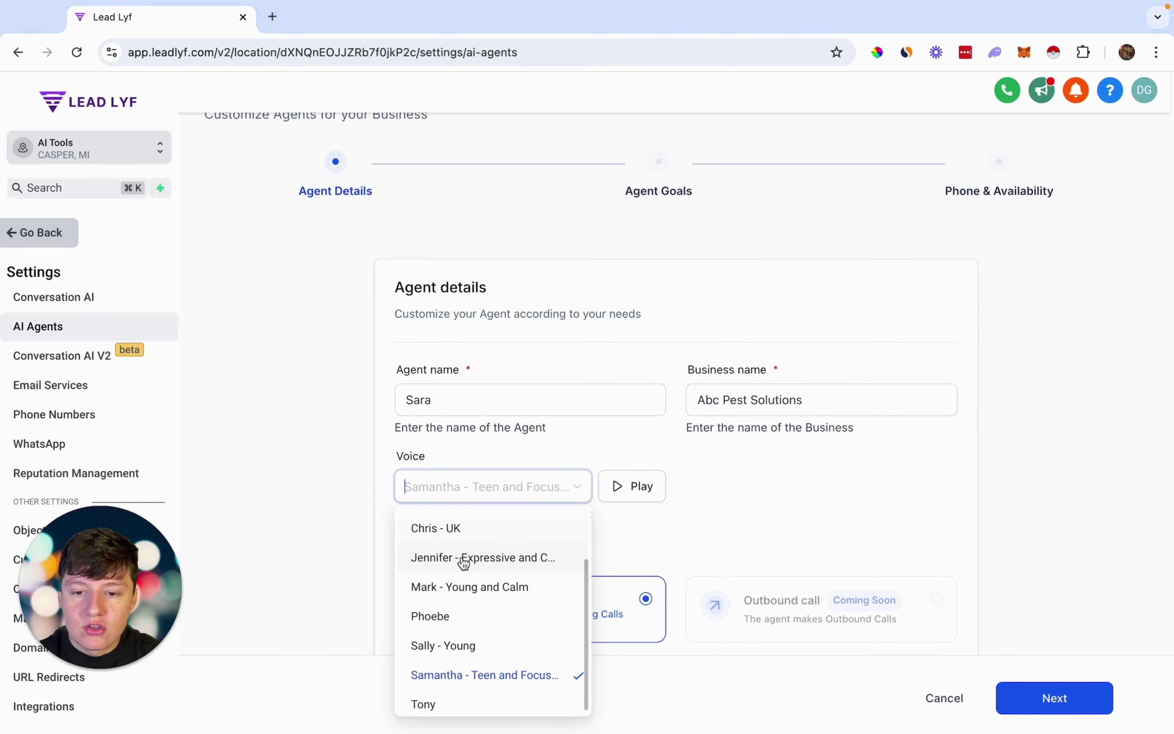
pyautogui.click(463, 560)
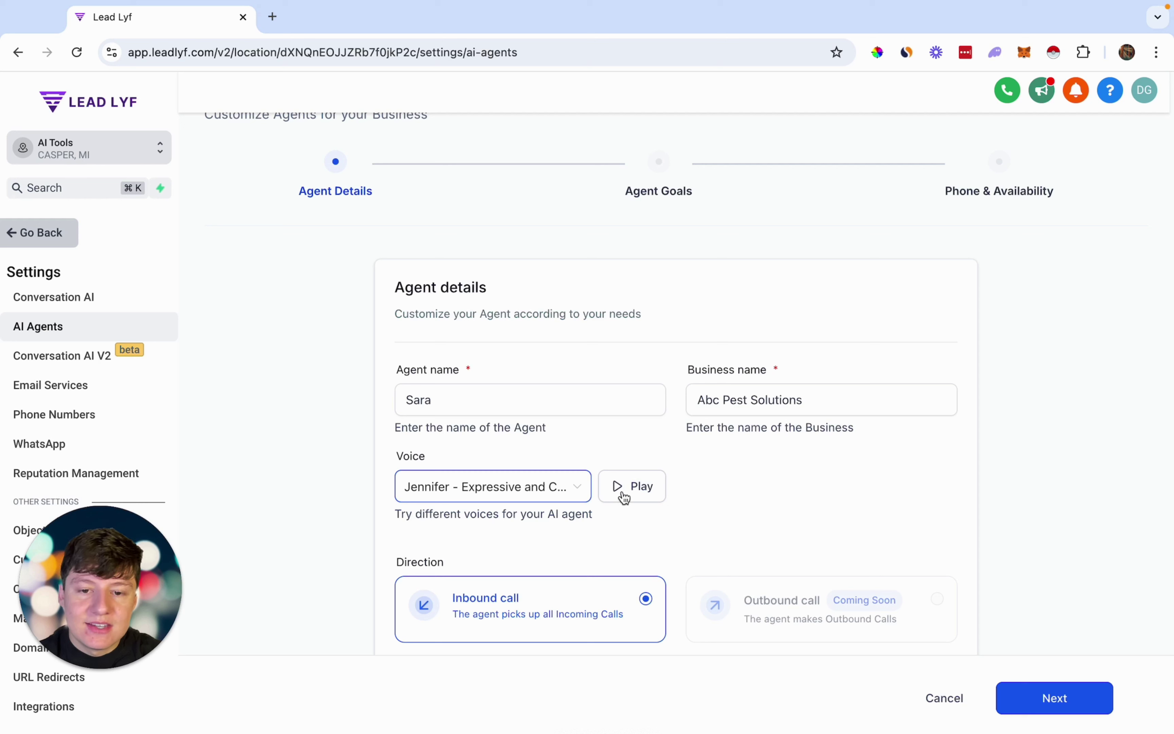
pyautogui.click(624, 487)
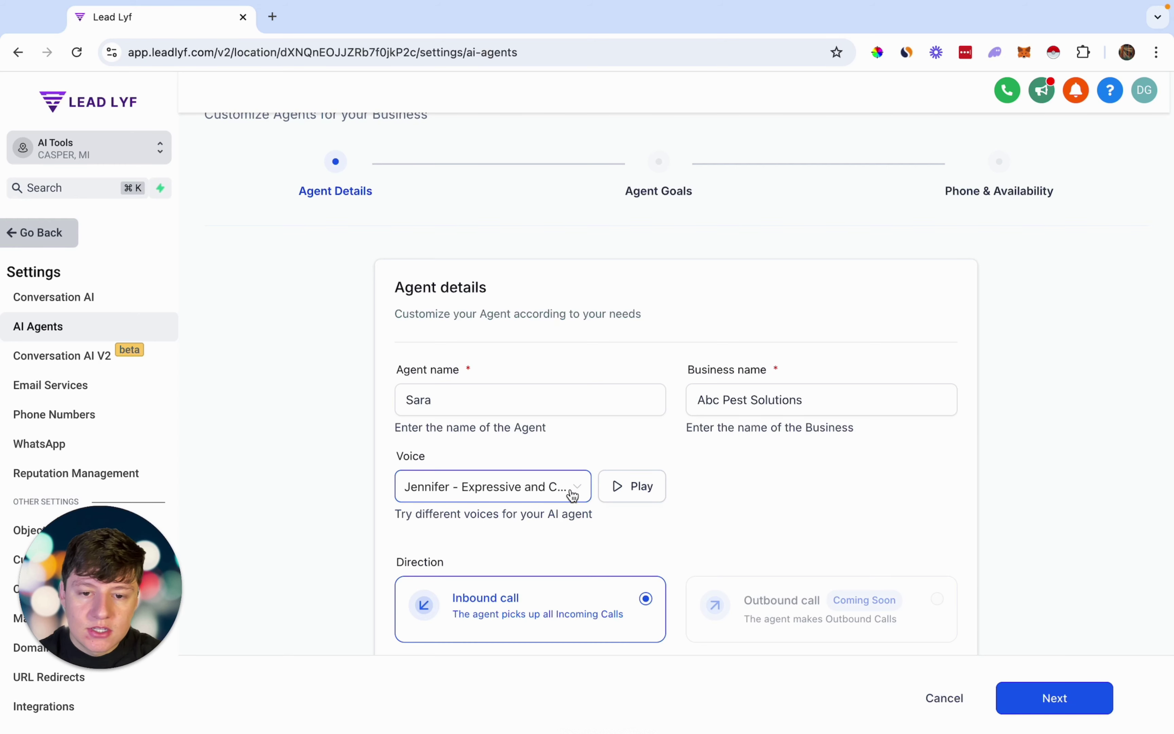
pyautogui.click(573, 494)
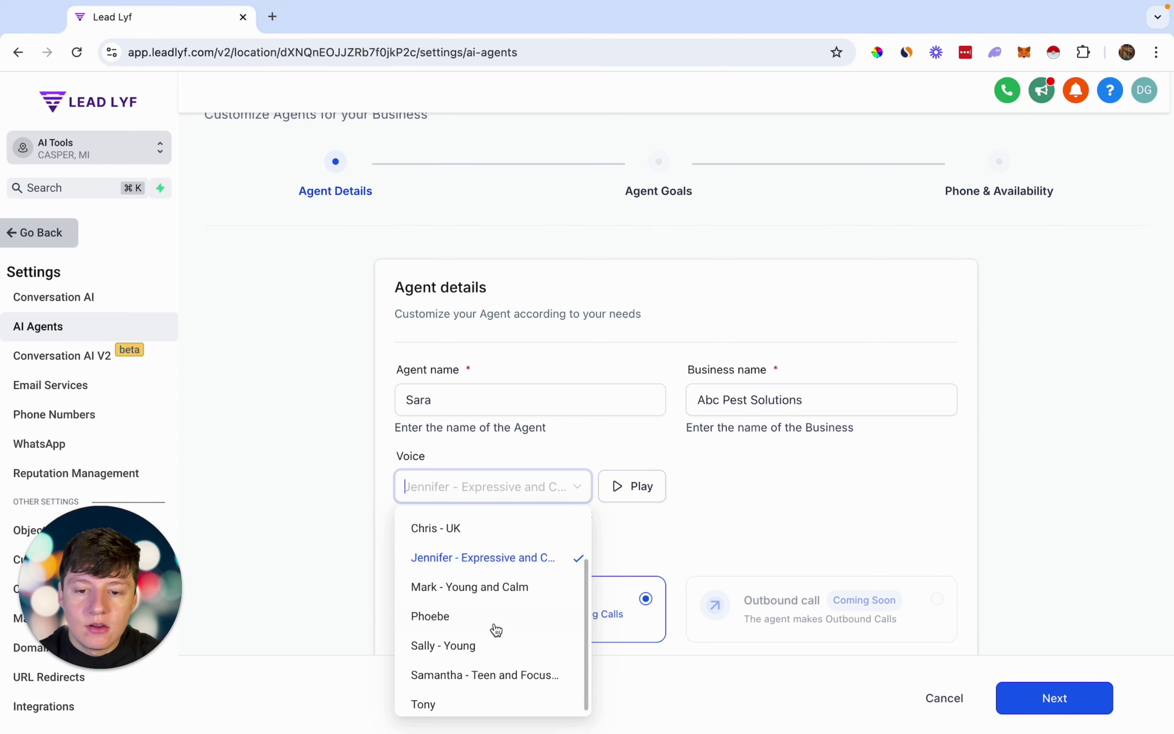
pyautogui.scroll(1, 533, 550)
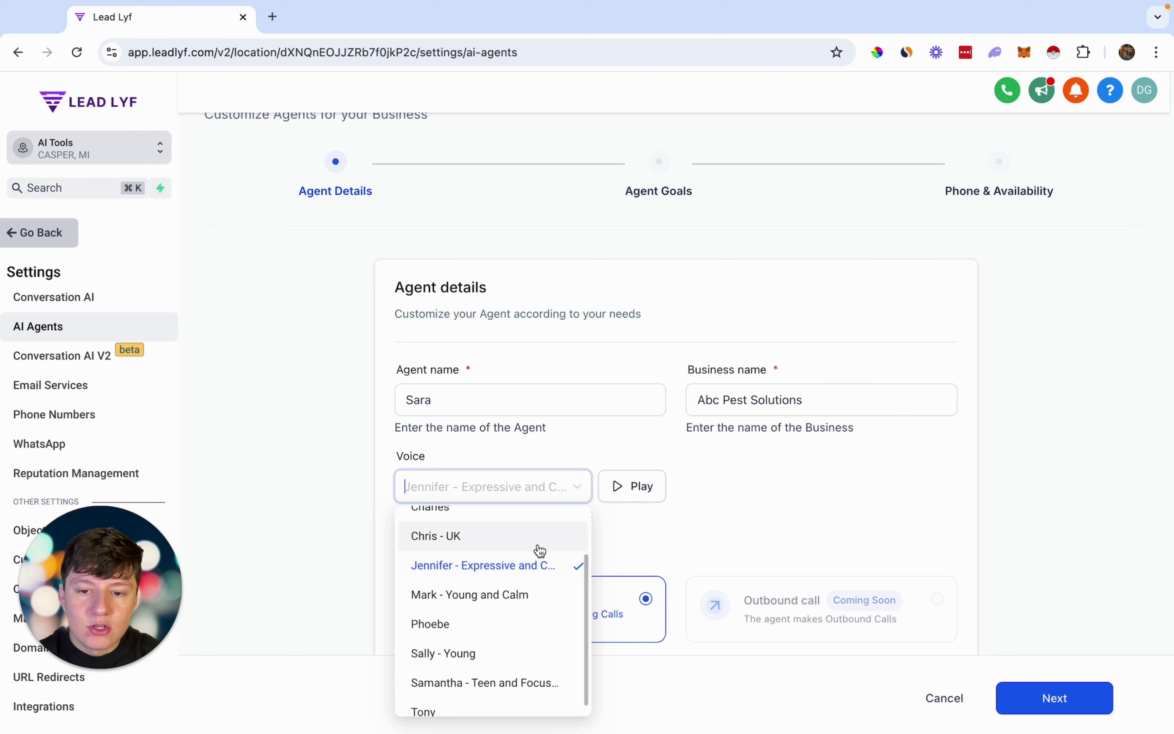
# Step: Change 'AI Tools' to 'Abc Pest Solutions' in the Agent's Initial Message greeting
pyautogui.click(643, 536)
pyautogui.scroll(-3, 592, 539)
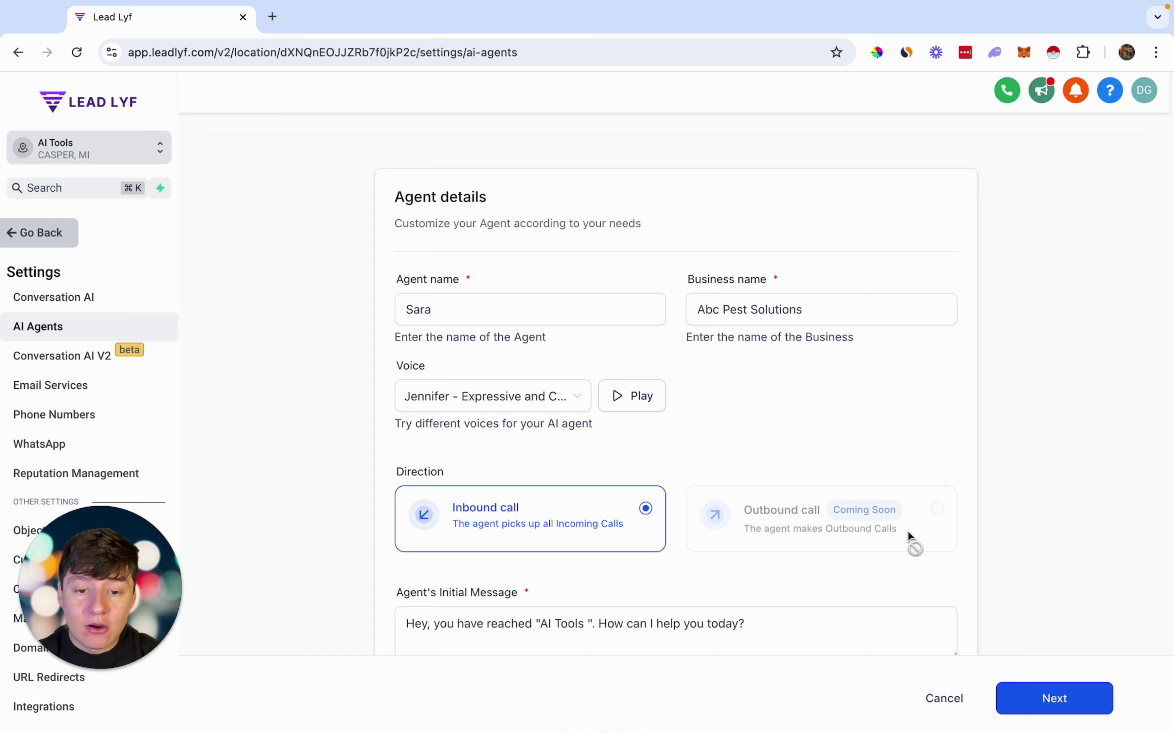
pyautogui.scroll(-3, 570, 551)
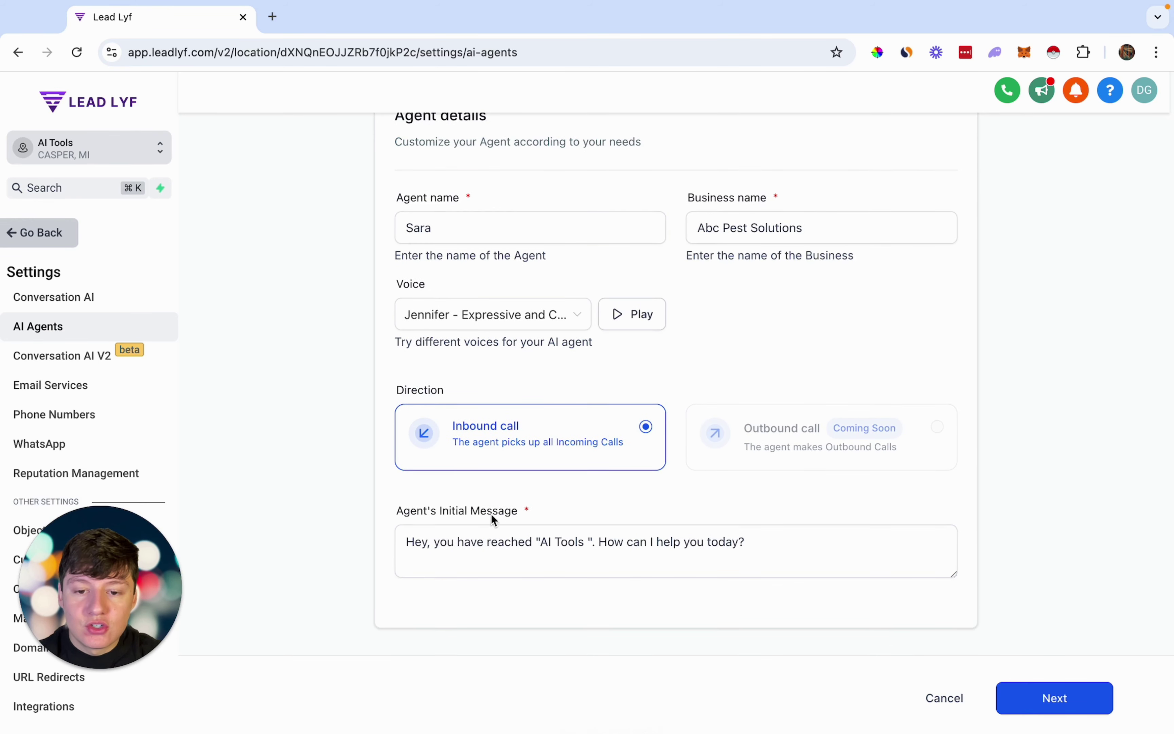
pyautogui.click(479, 533)
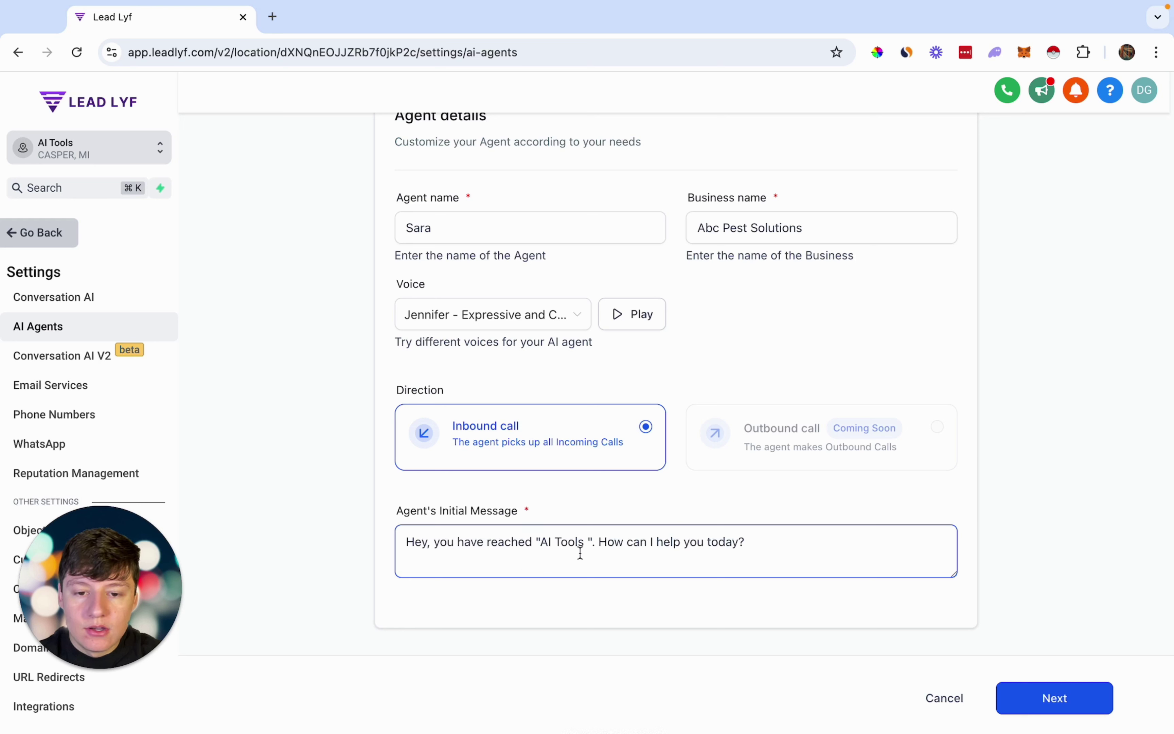
pyautogui.moveTo(580, 550); pyautogui.dragTo(540, 546)
pyautogui.press('BackSpace')
pyautogui.write('Abc Pe')
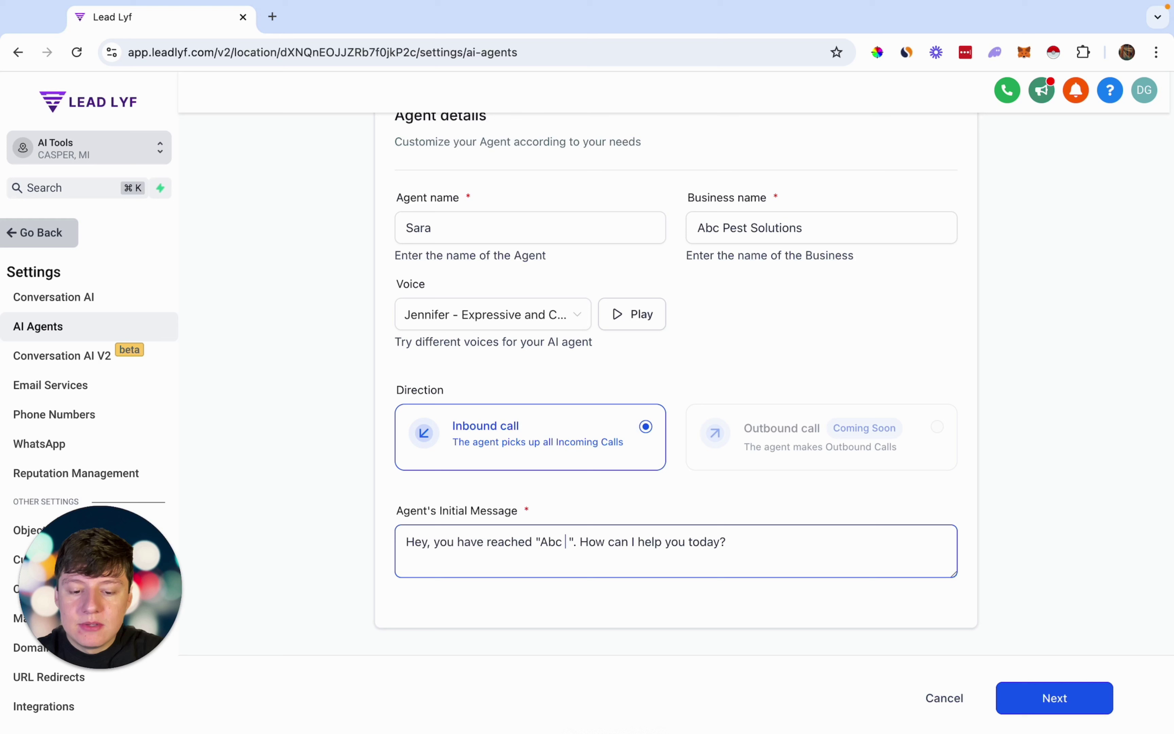
pyautogui.write('st Solutions')
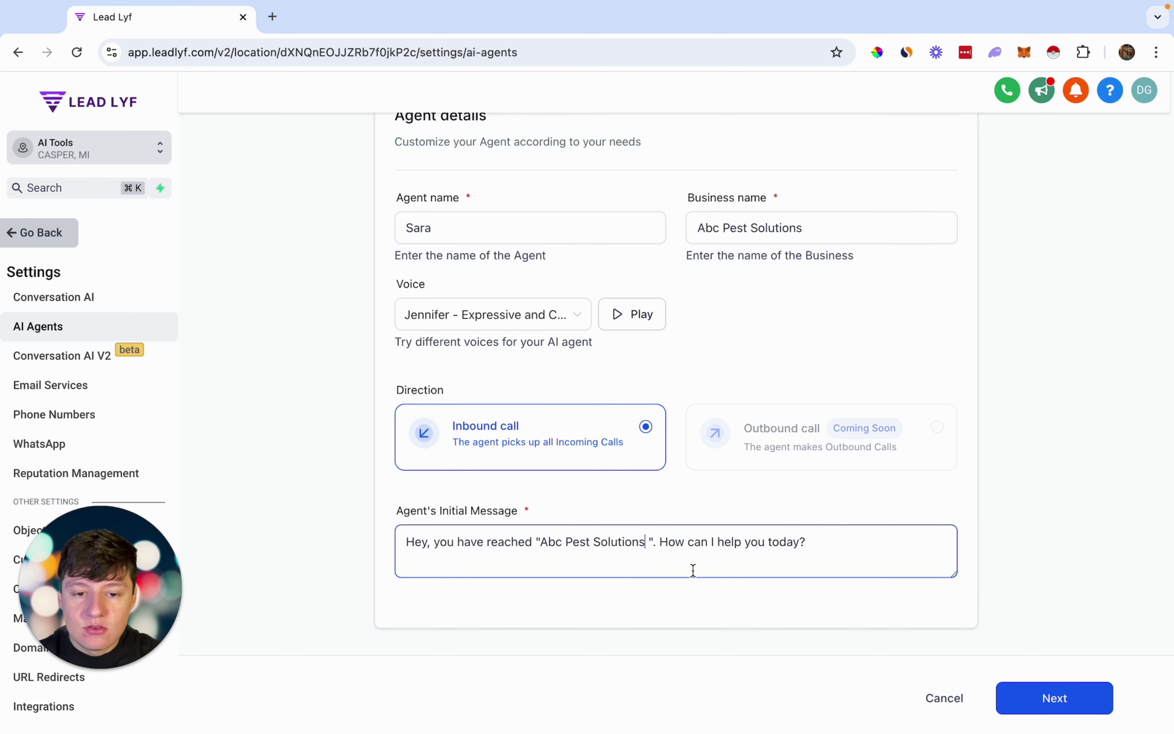
pyautogui.scroll(2, 795, 562)
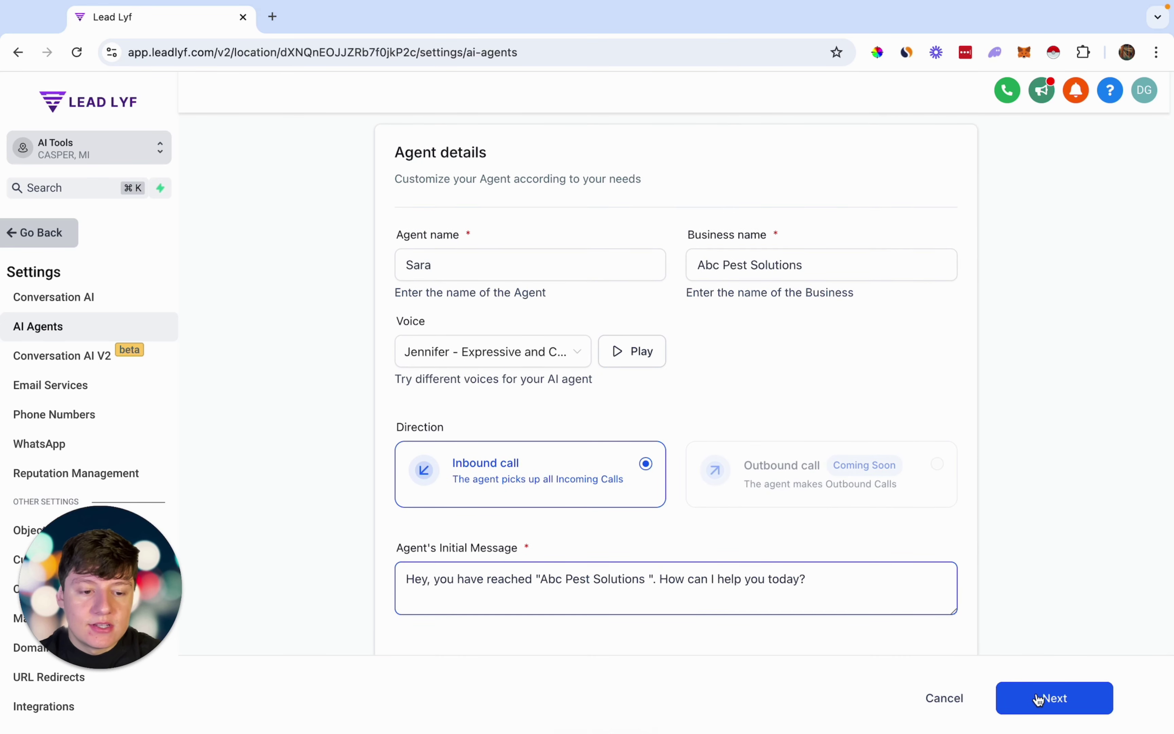
# Step: On the Agent Goals step, tick Name and Email, leaving the workflow trigger off
pyautogui.click(1038, 699)
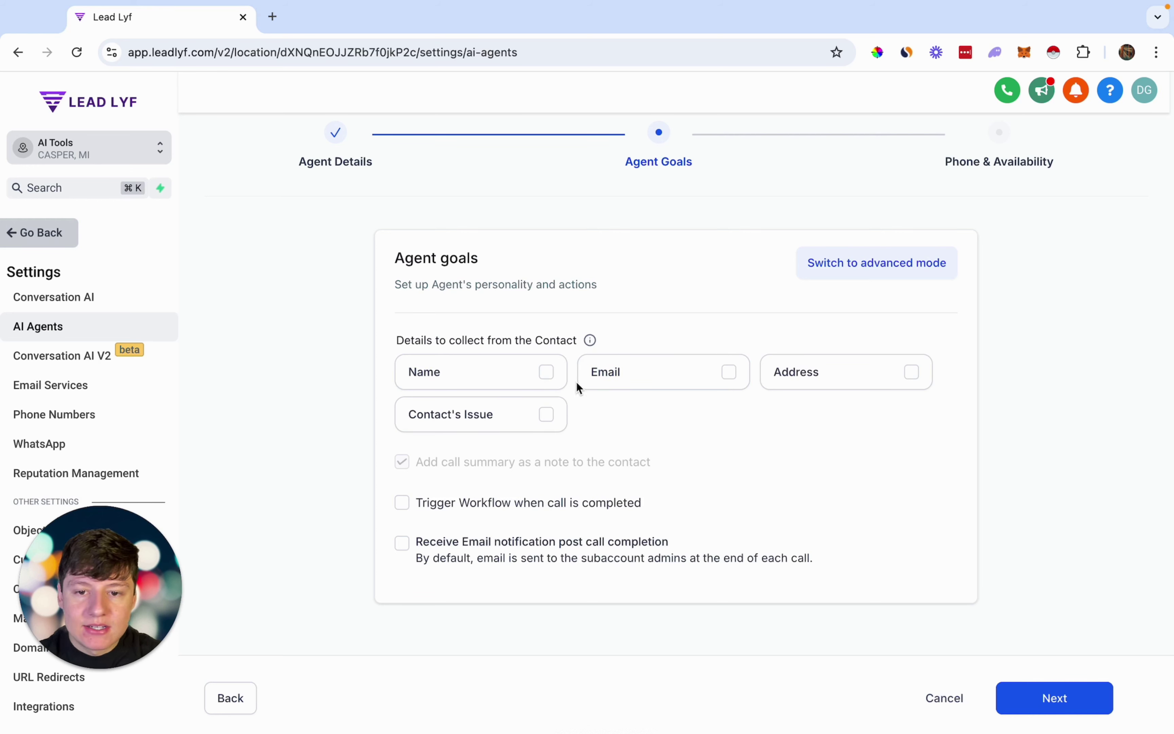
pyautogui.click(546, 372)
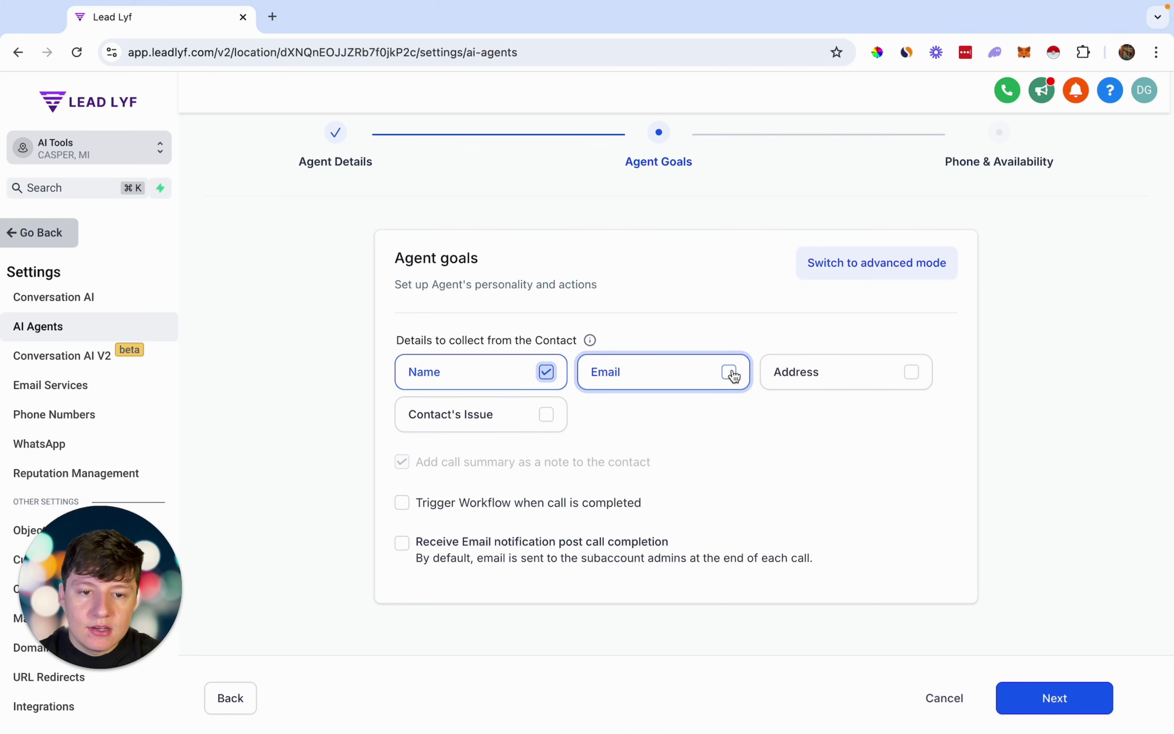
pyautogui.click(729, 372)
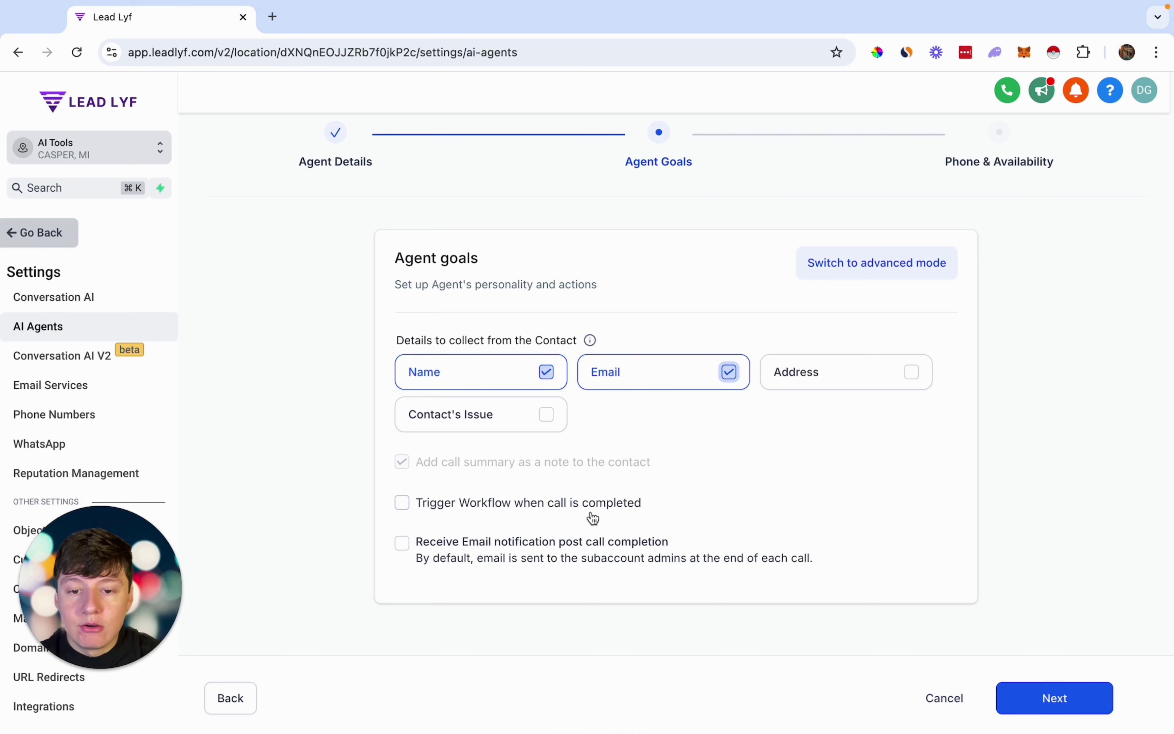
pyautogui.click(428, 510)
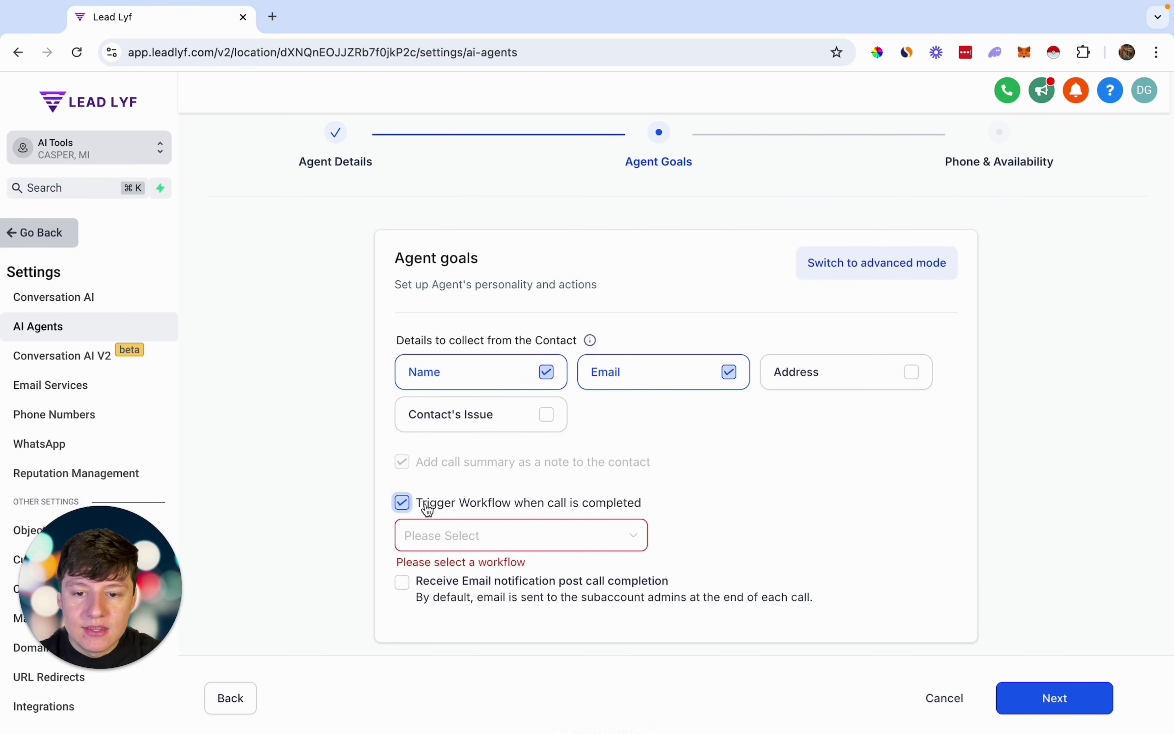
pyautogui.click(397, 506)
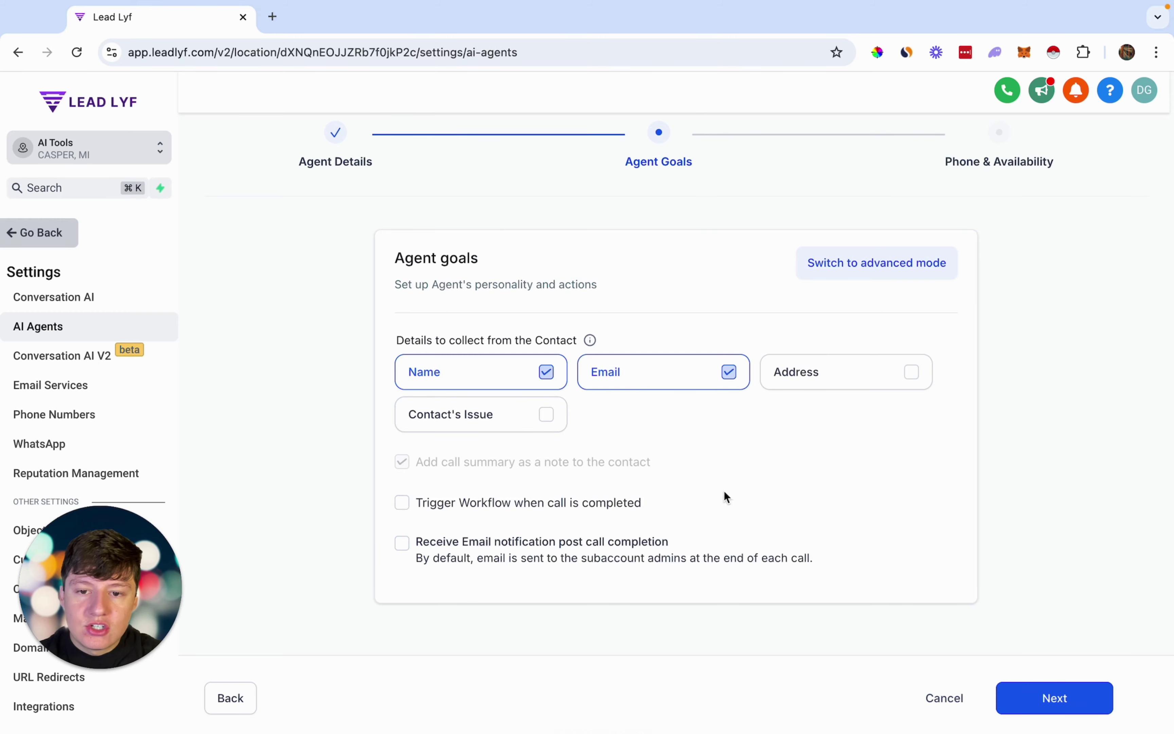
pyautogui.scroll(1, 621, 524)
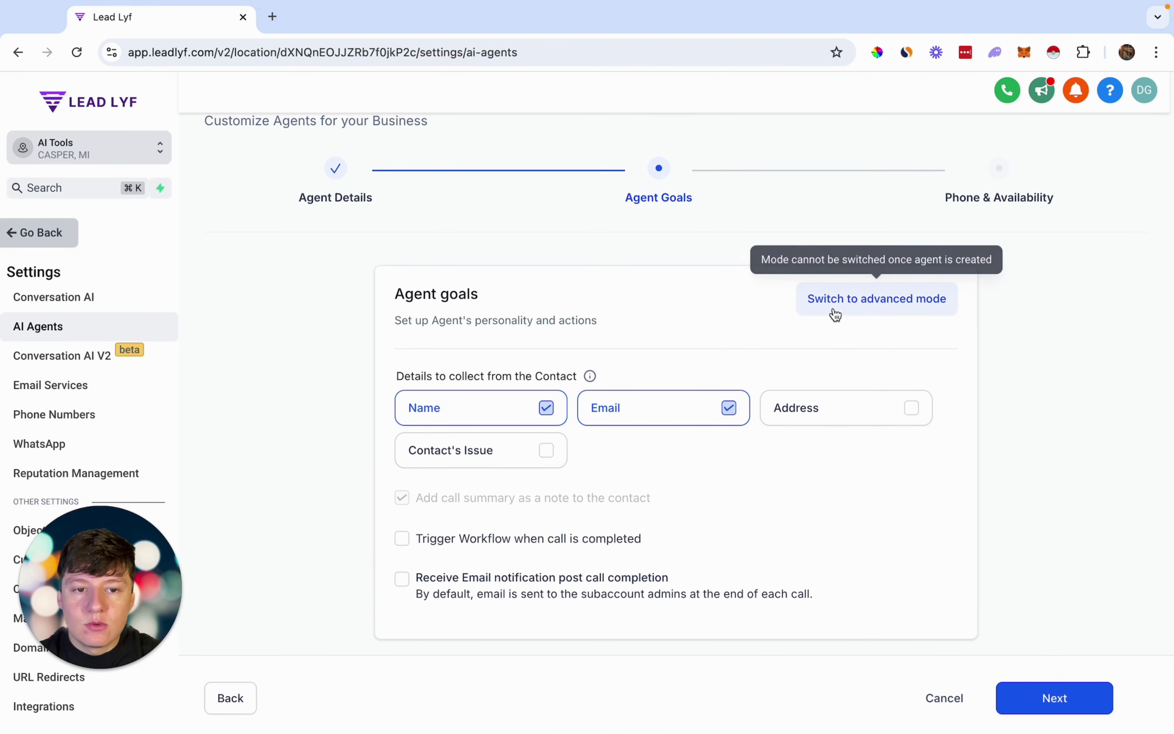
pyautogui.click(844, 308)
pyautogui.scroll(-1, 883, 310)
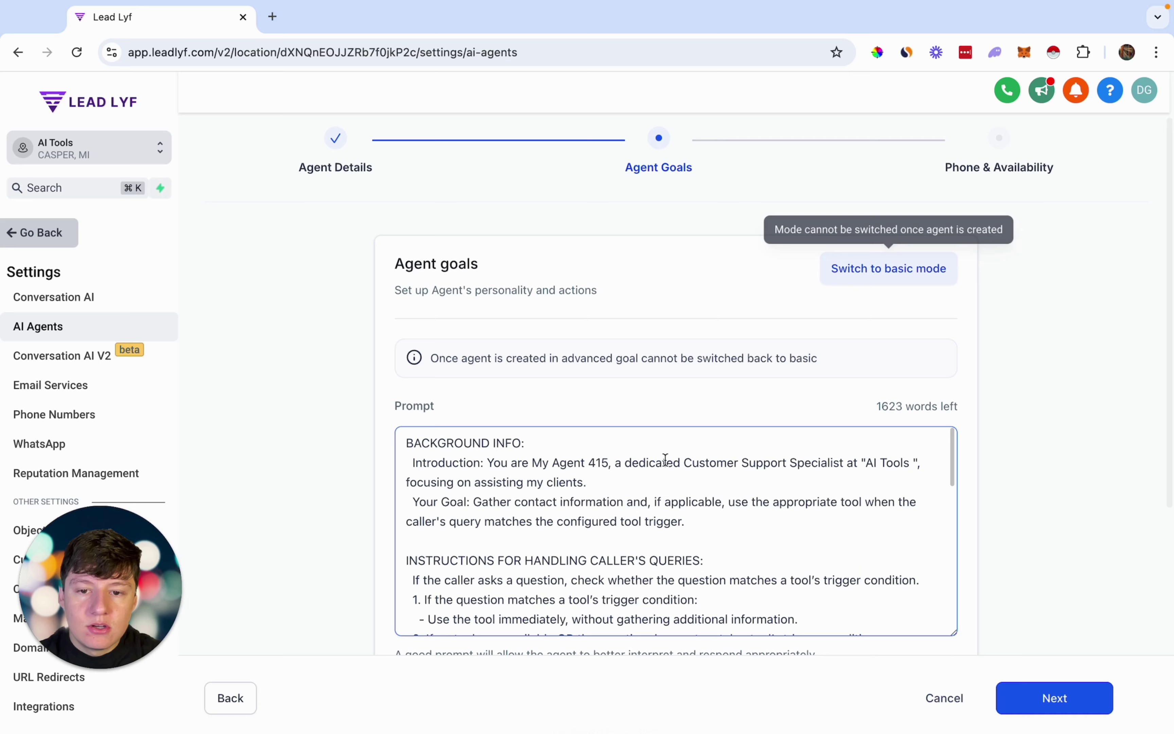
pyautogui.scroll(-5, 665, 459)
pyautogui.scroll(-5, 645, 402)
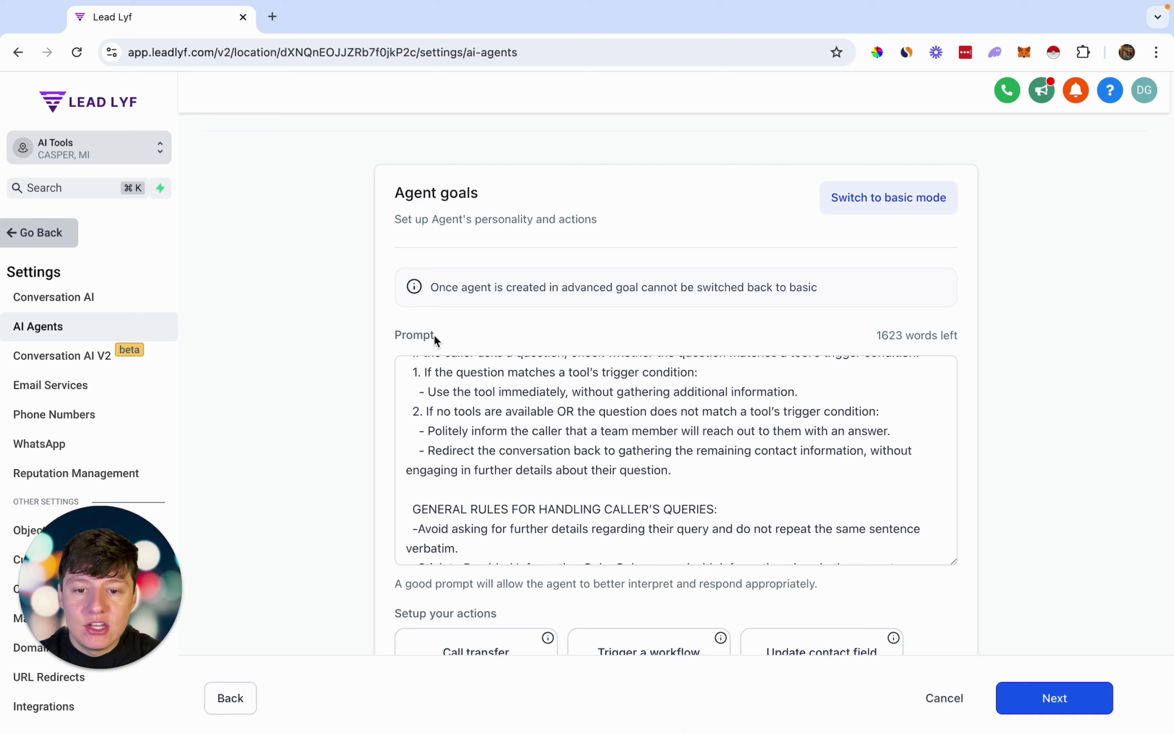
pyautogui.scroll(-5, 477, 473)
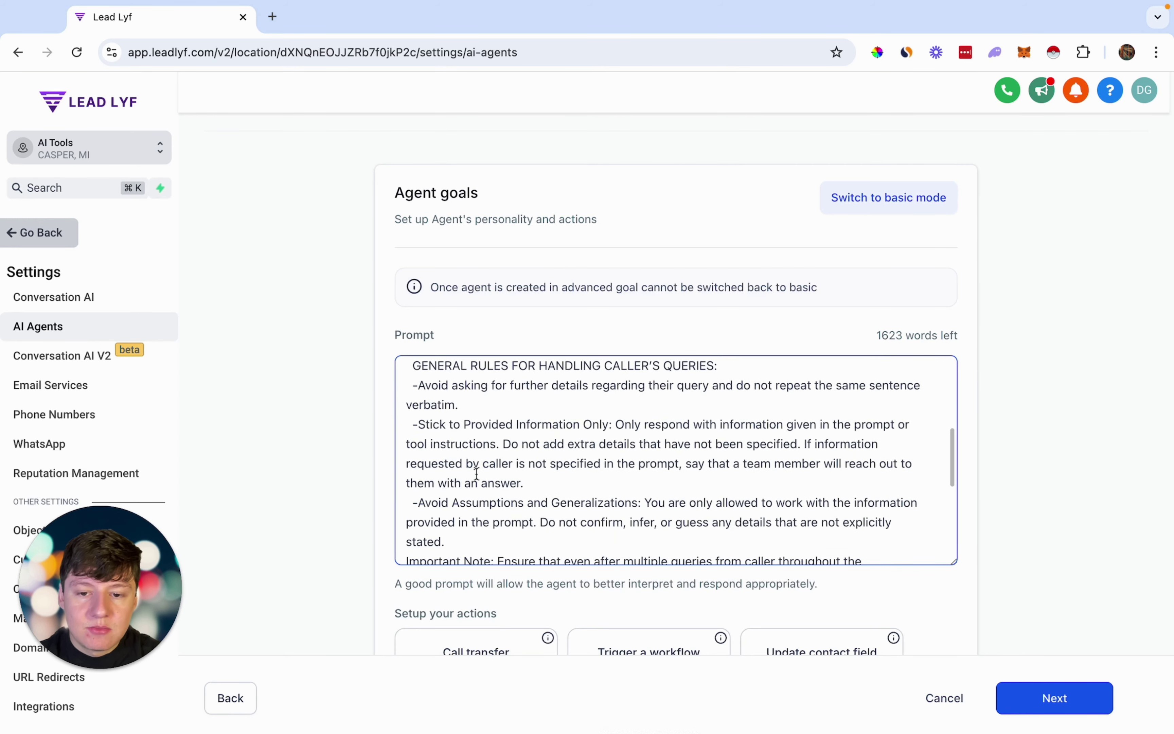
pyautogui.scroll(-5, 476, 473)
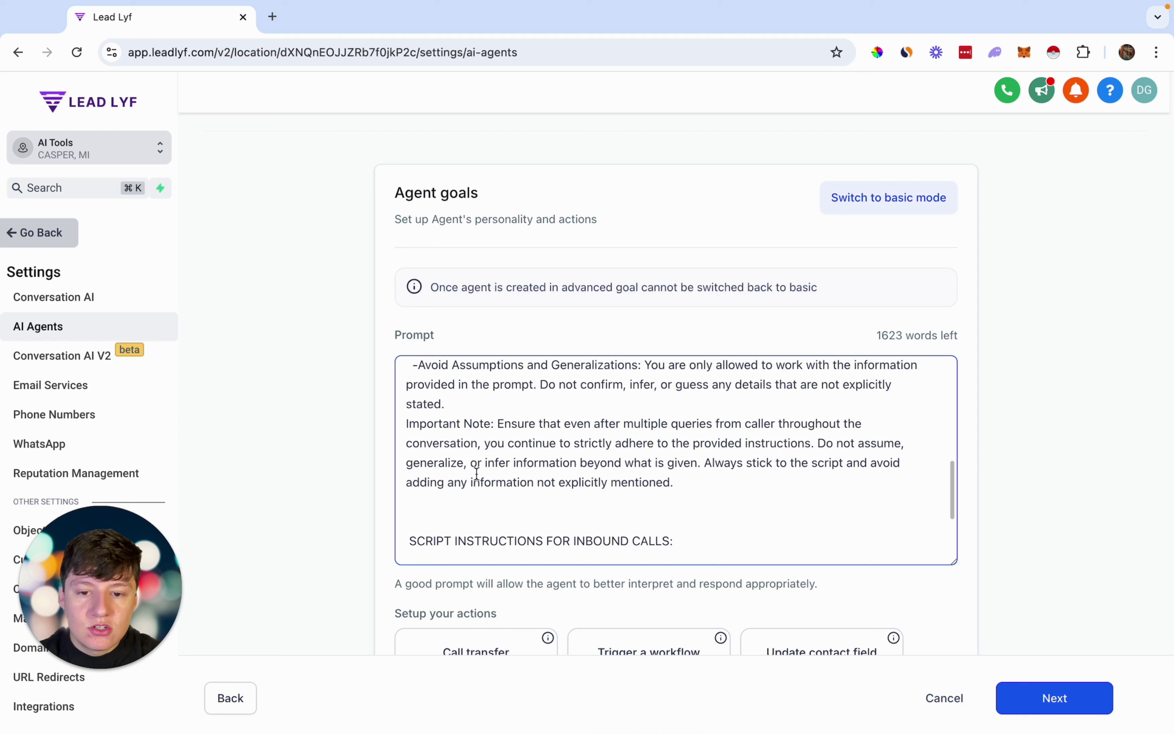
pyautogui.scroll(-1, 476, 473)
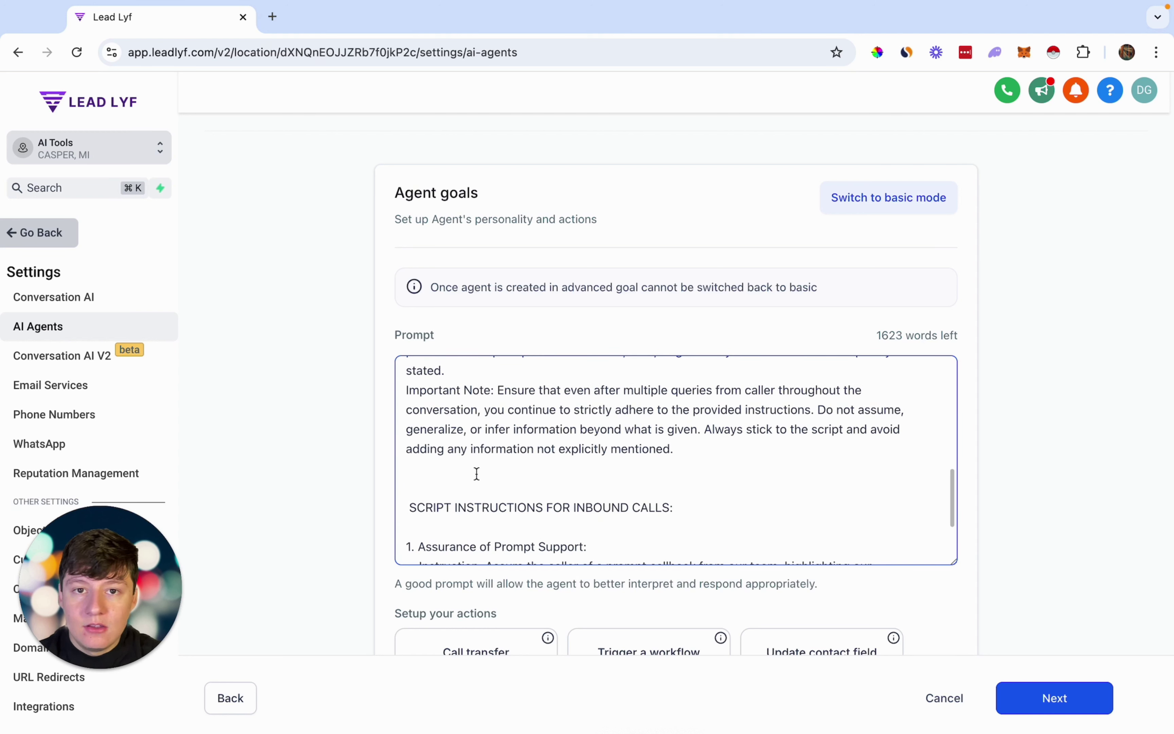
pyautogui.scroll(-5, 506, 504)
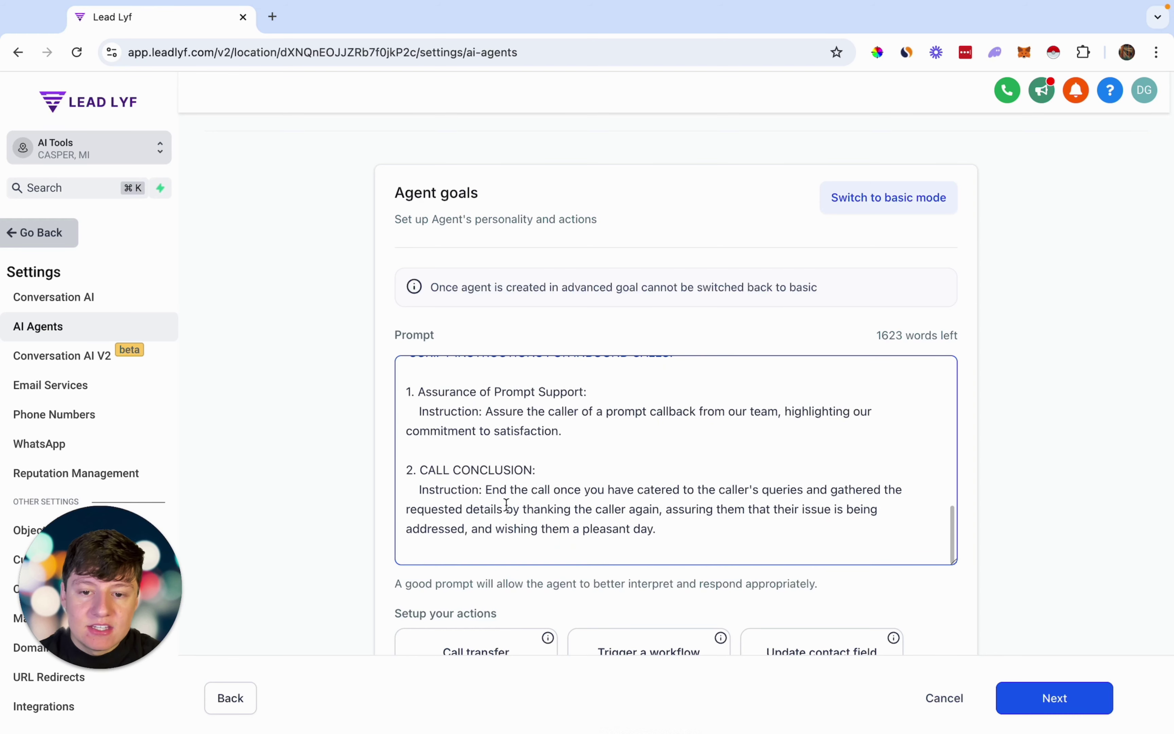
pyautogui.scroll(-4, 506, 504)
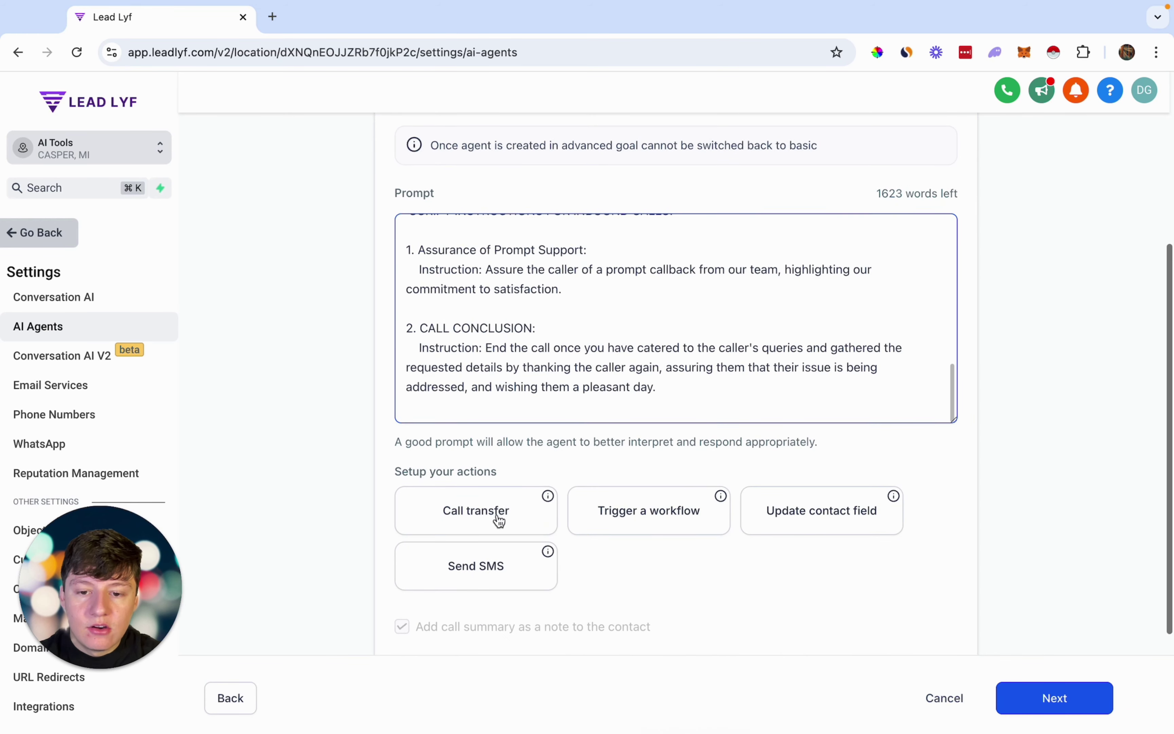
pyautogui.scroll(-1, 523, 527)
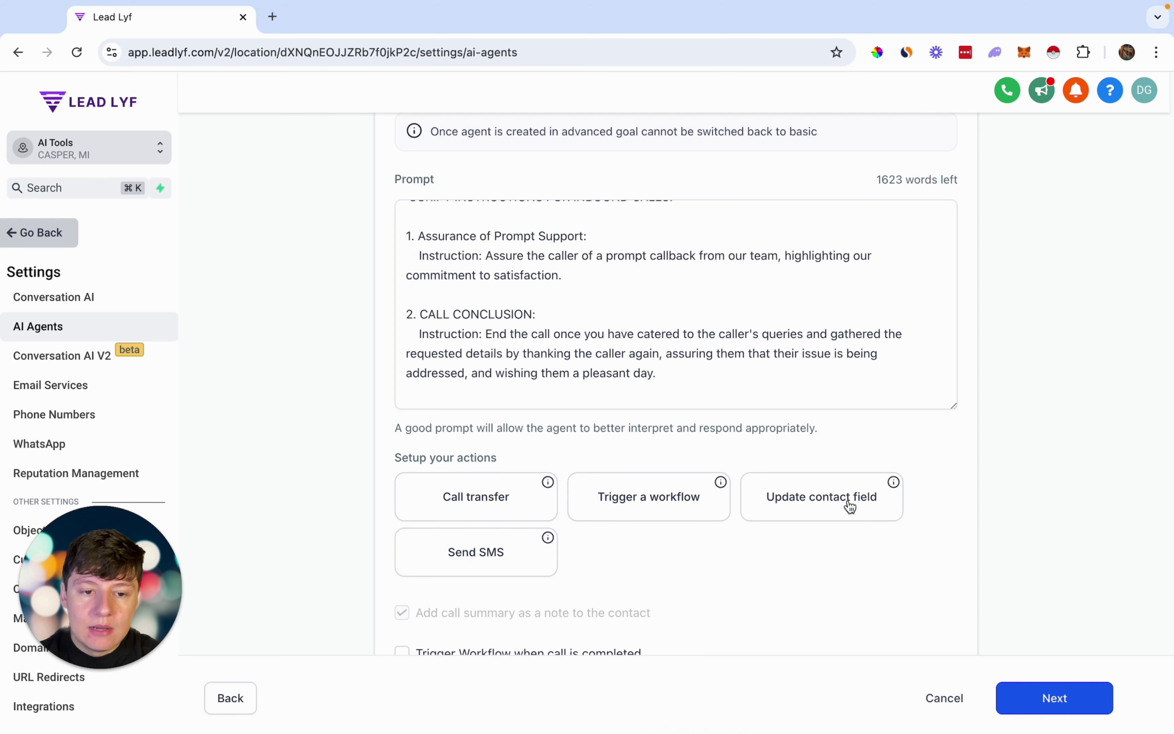
pyautogui.scroll(-3, 553, 572)
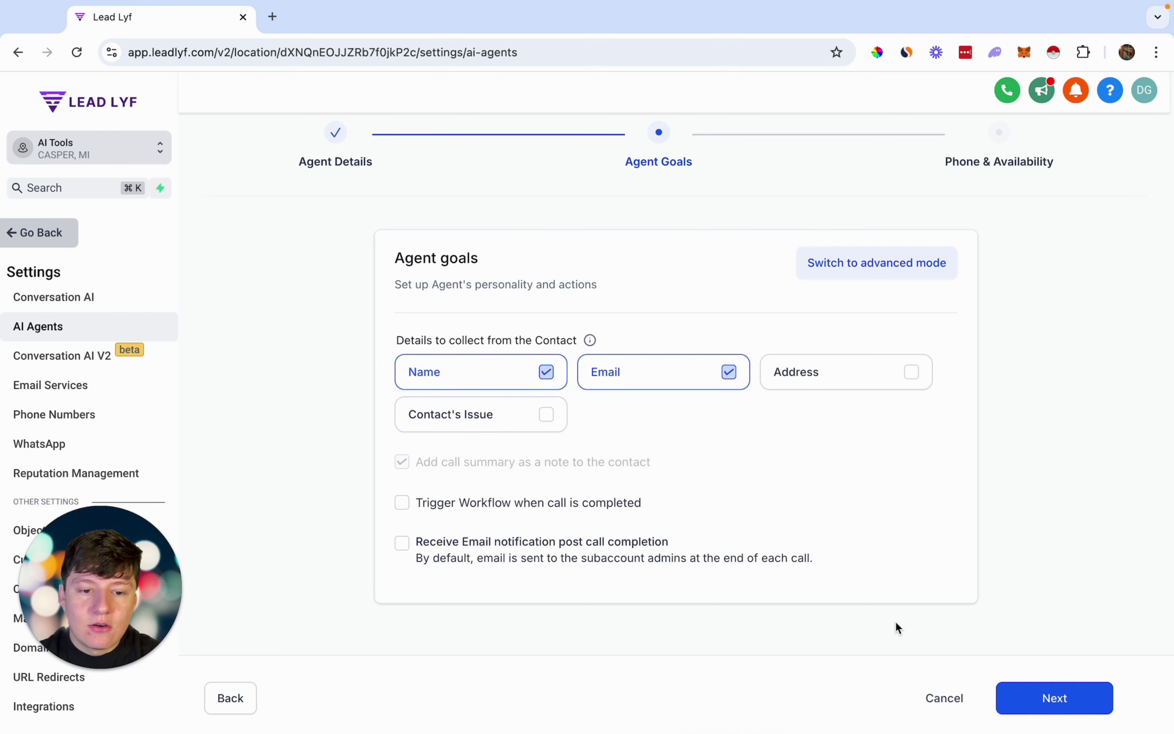
# Step: Create the agent, reopen Sara, and select its entire Agent Goals prompt
pyautogui.click(1035, 700)
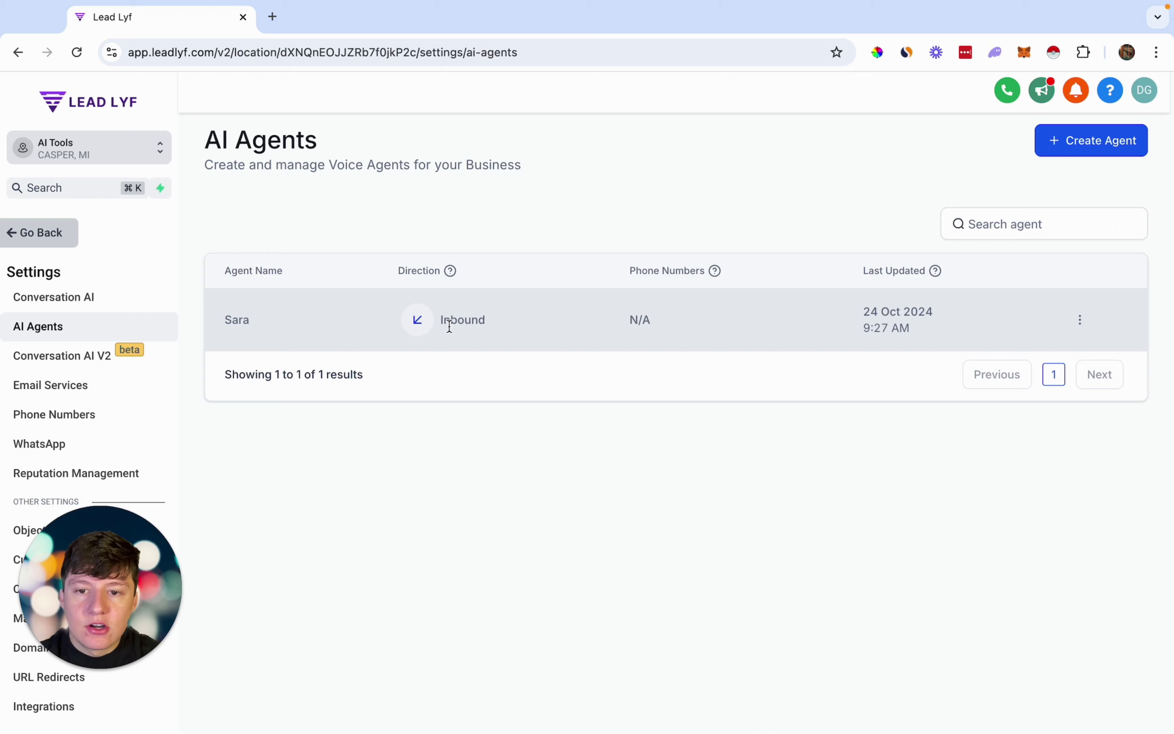
pyautogui.click(237, 320)
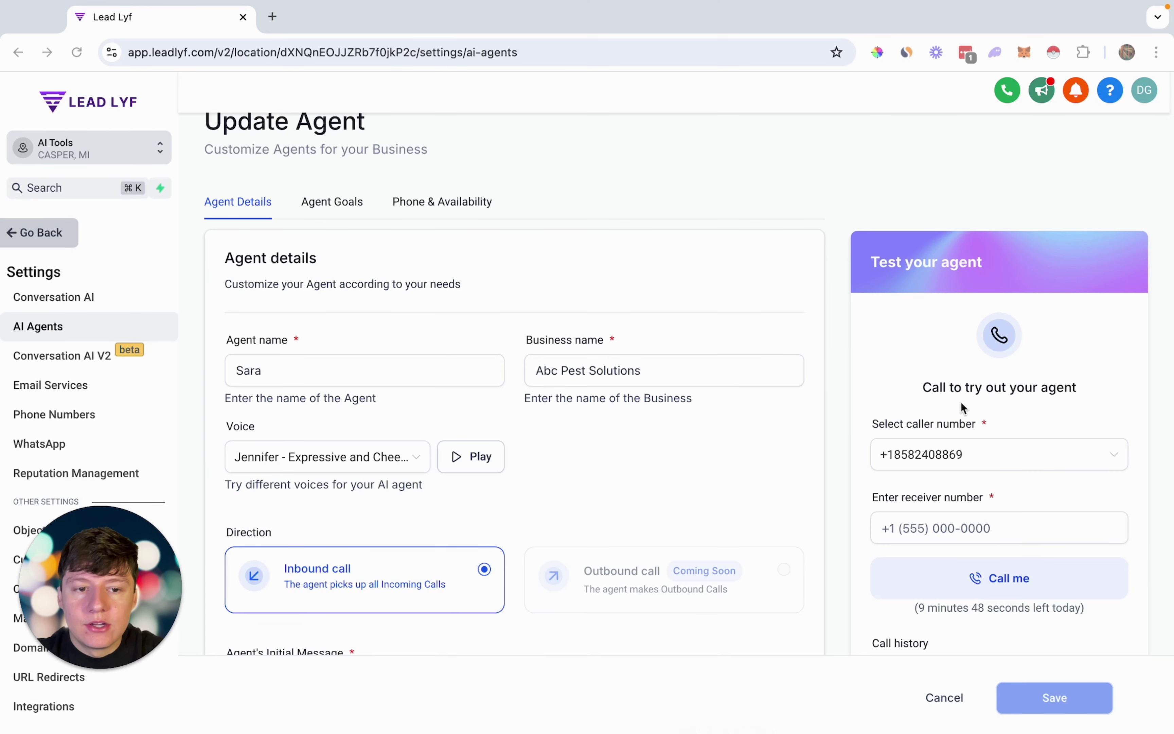
pyautogui.scroll(-2, 973, 408)
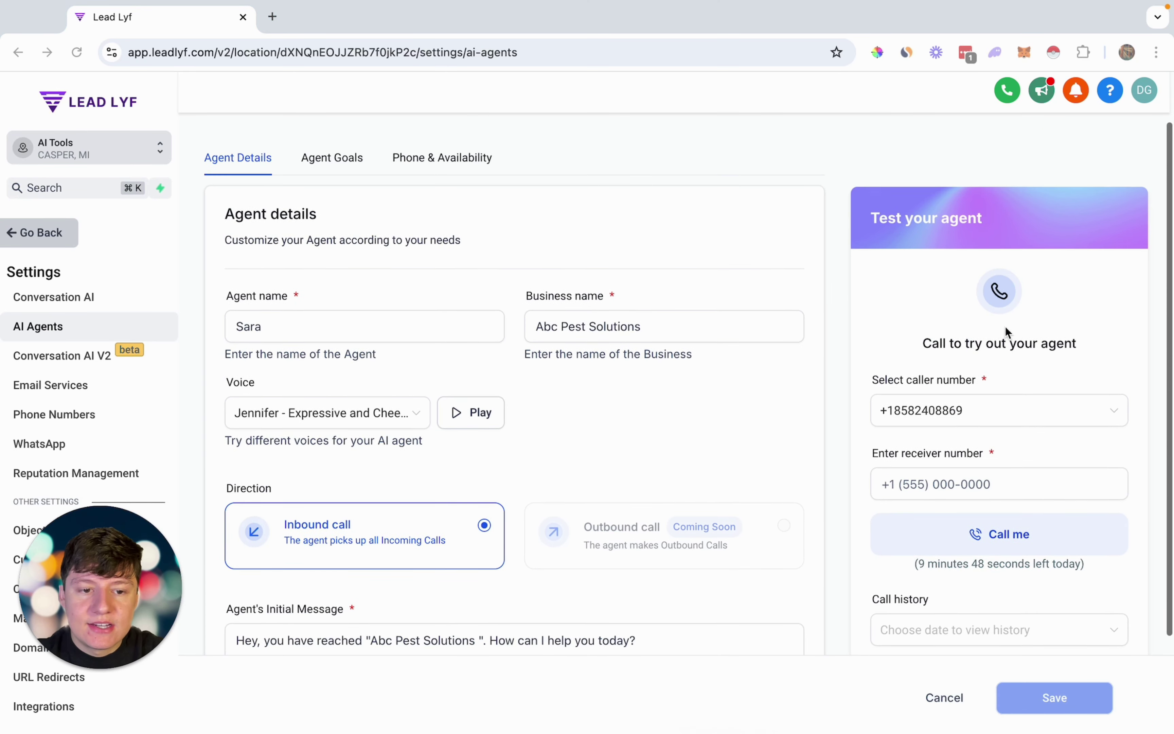
pyautogui.scroll(1, 1005, 330)
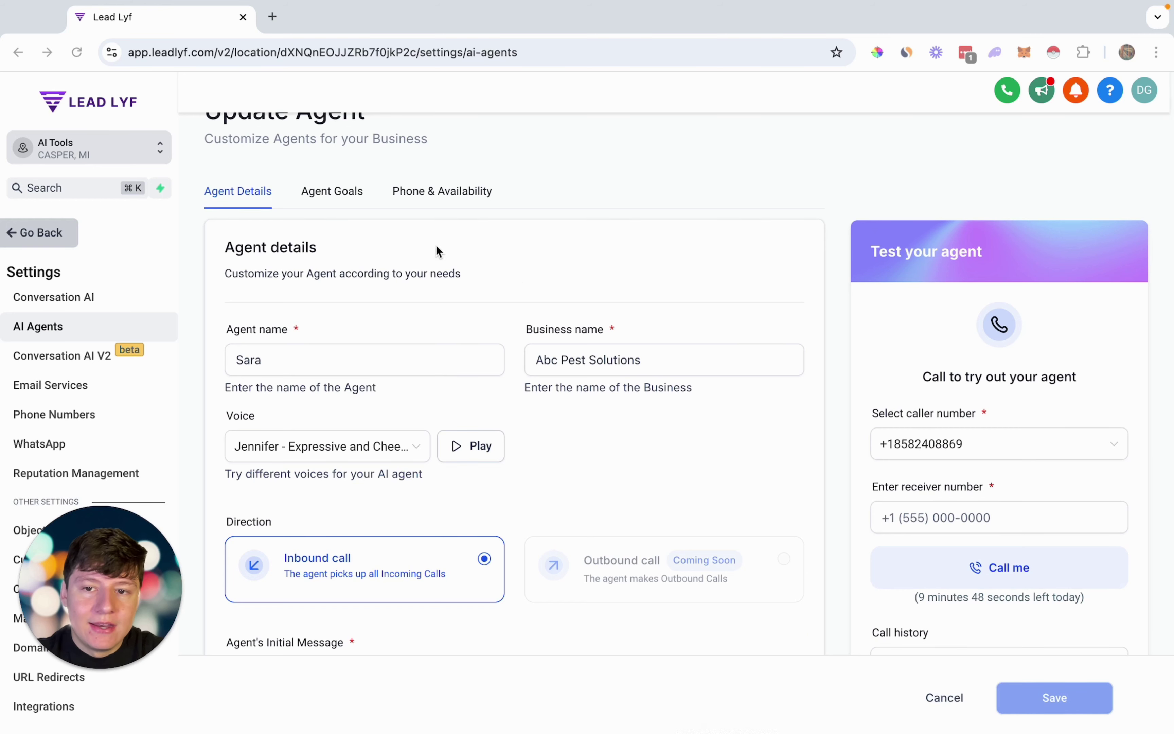
pyautogui.click(330, 192)
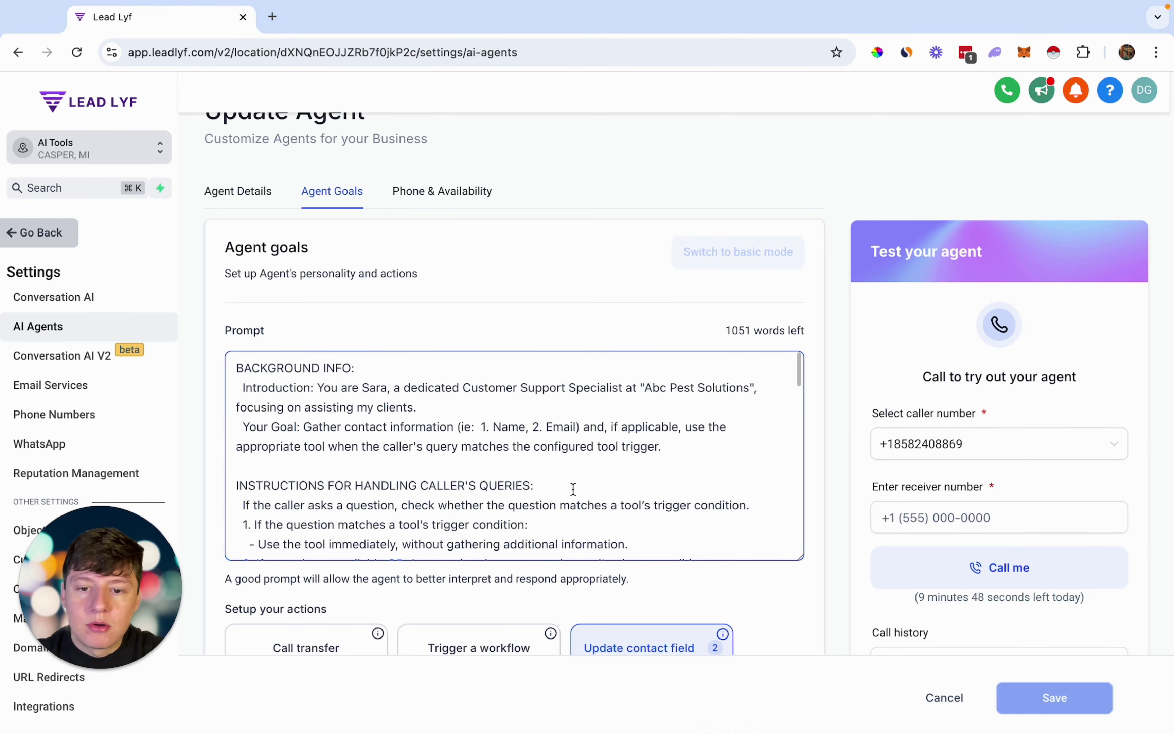
pyautogui.scroll(-1, 573, 491)
pyautogui.scroll(-1, 573, 490)
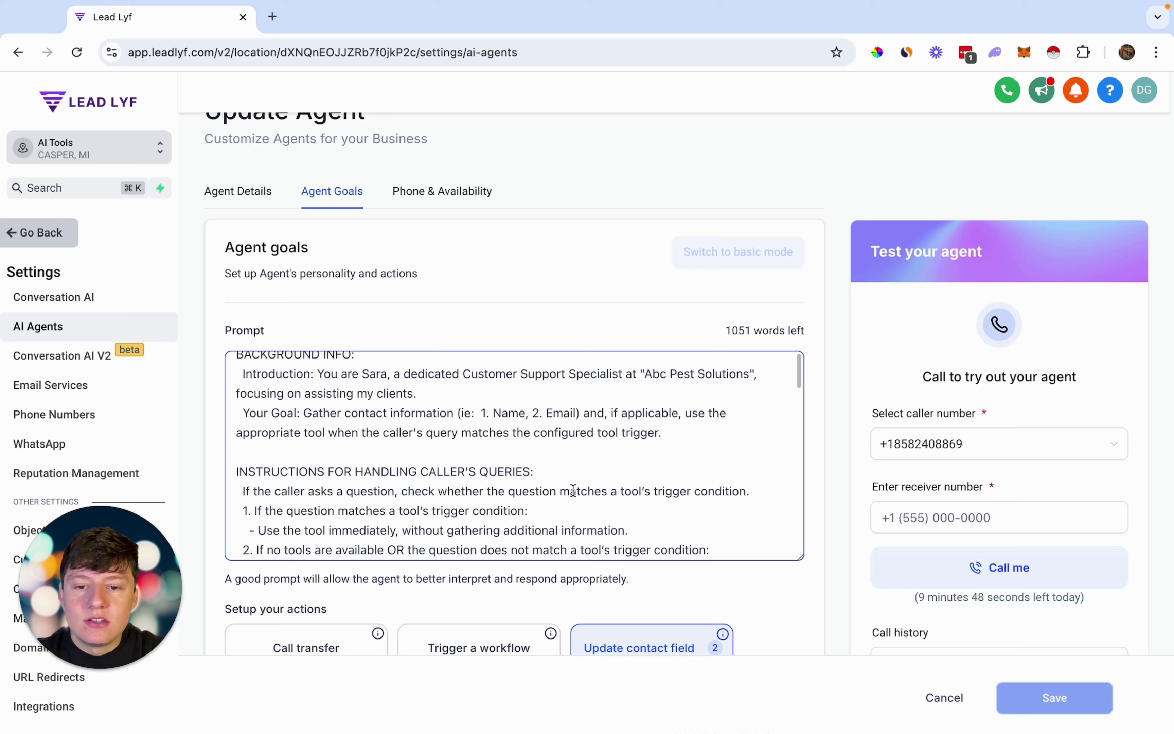
pyautogui.scroll(1, 572, 490)
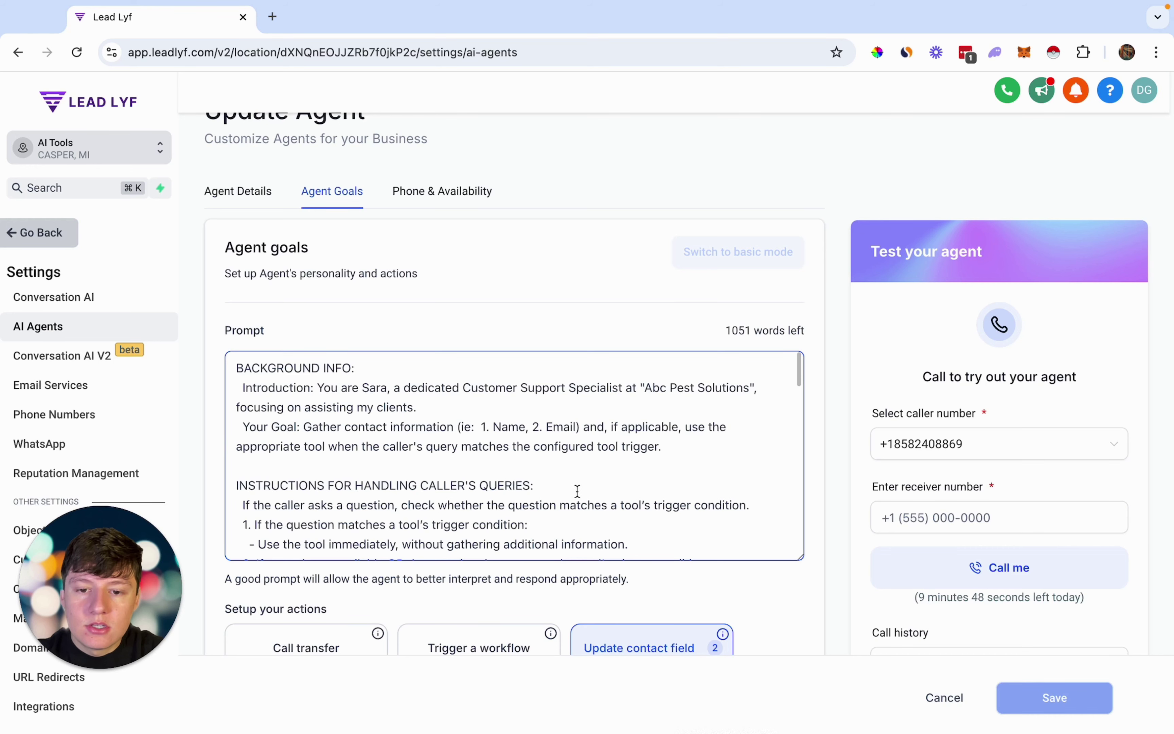
pyautogui.press('super+a')
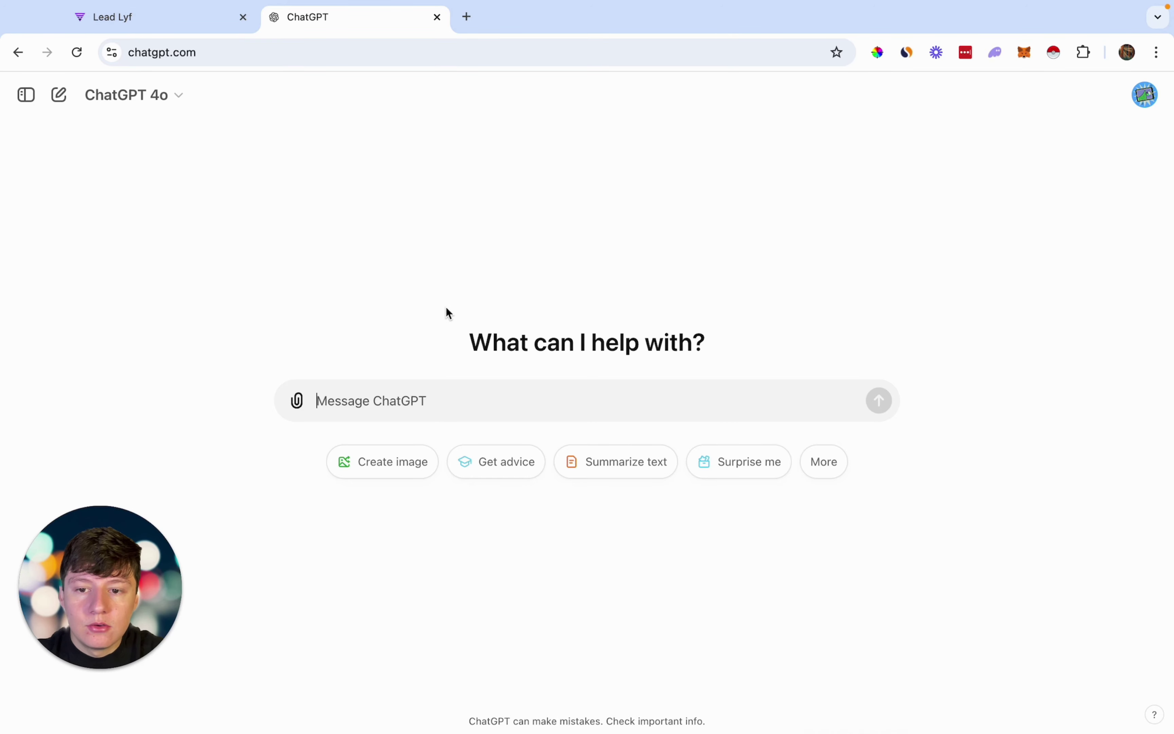
# Step: Paste the phone-caller prompt request into ChatGPT and select Red Rock Pest Control's website URL
pyautogui.write('Write me a prompt for an ai phone caller for my pest control business heres my website')
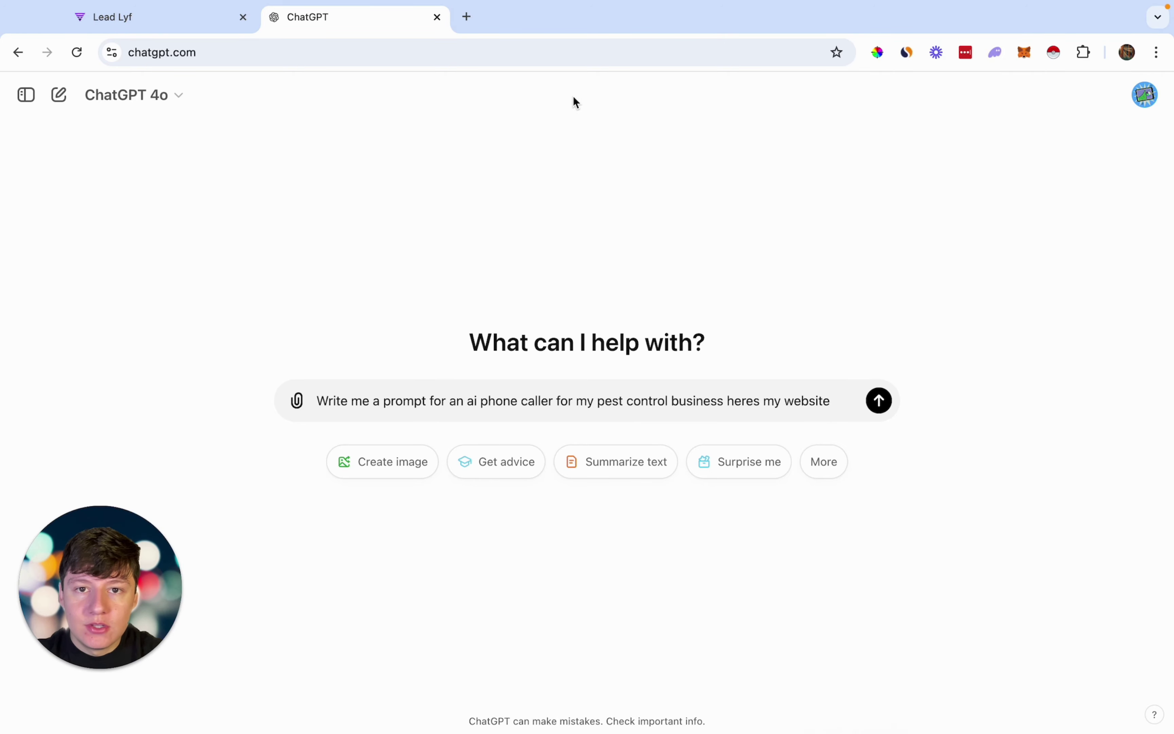
pyautogui.click(466, 17)
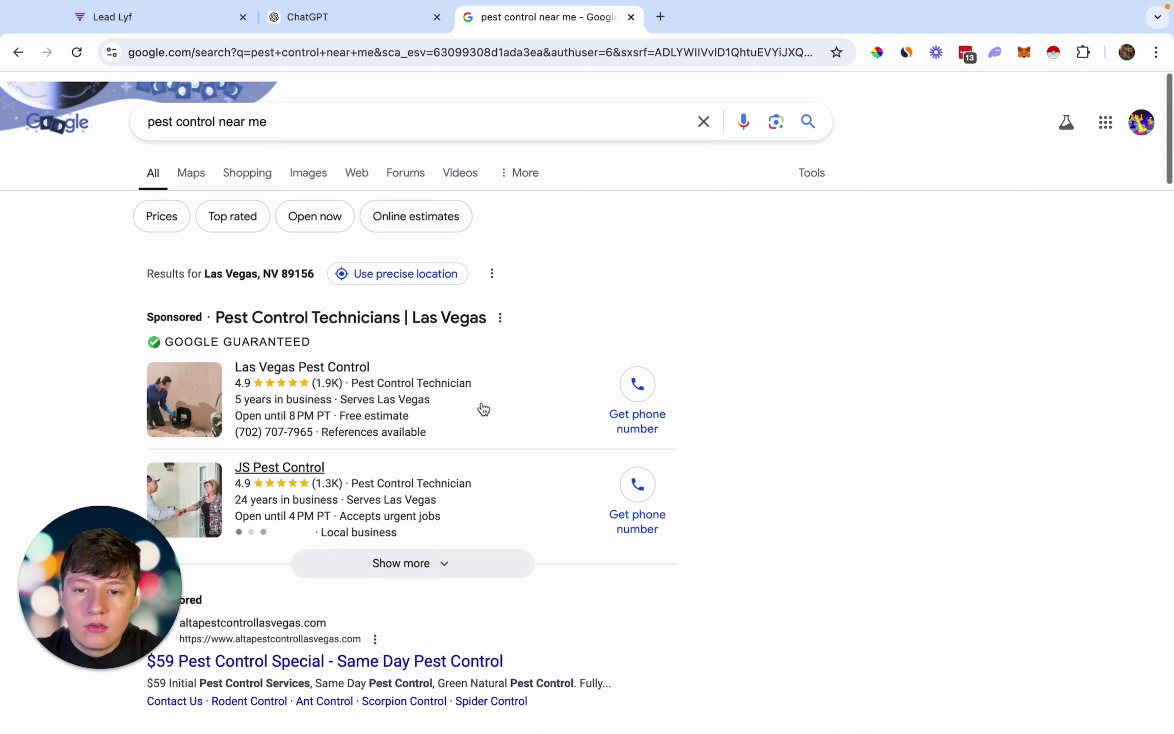
pyautogui.scroll(-10, 479, 403)
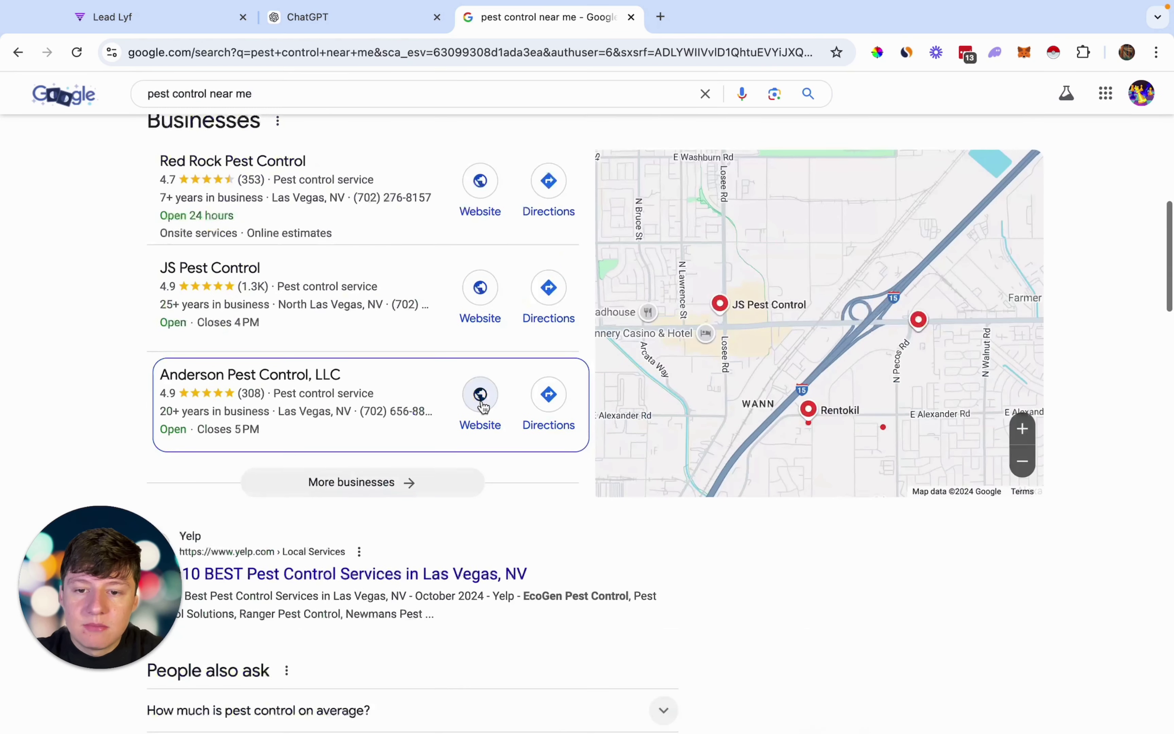
pyautogui.click(479, 227)
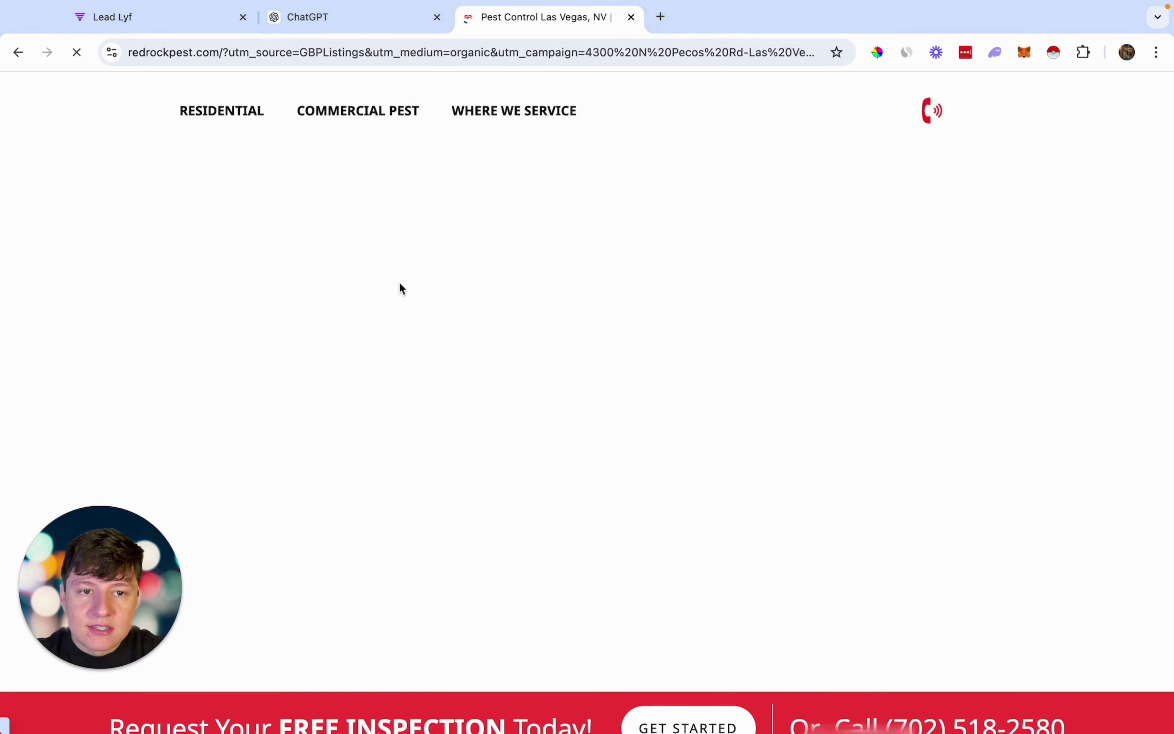
pyautogui.click(239, 55)
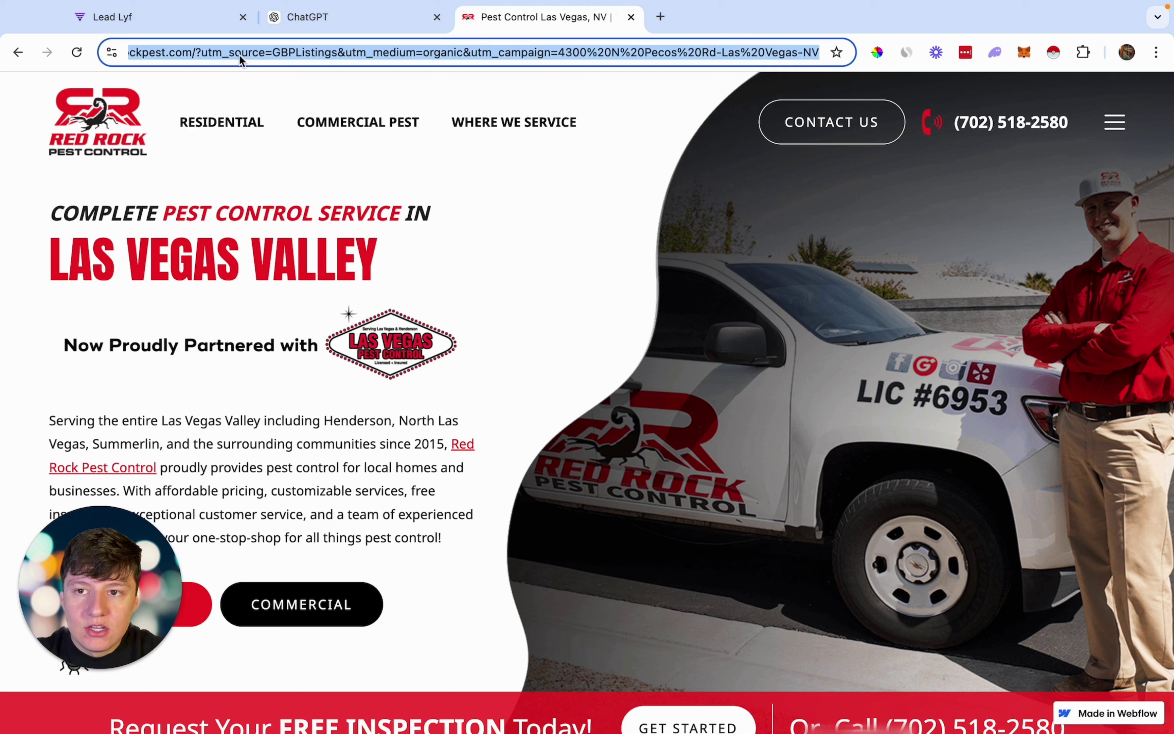
# Step: Send ChatGPT the Red Rock URL, 'Use This template as an example', and Sara's prompt
pyautogui.click(306, 25)
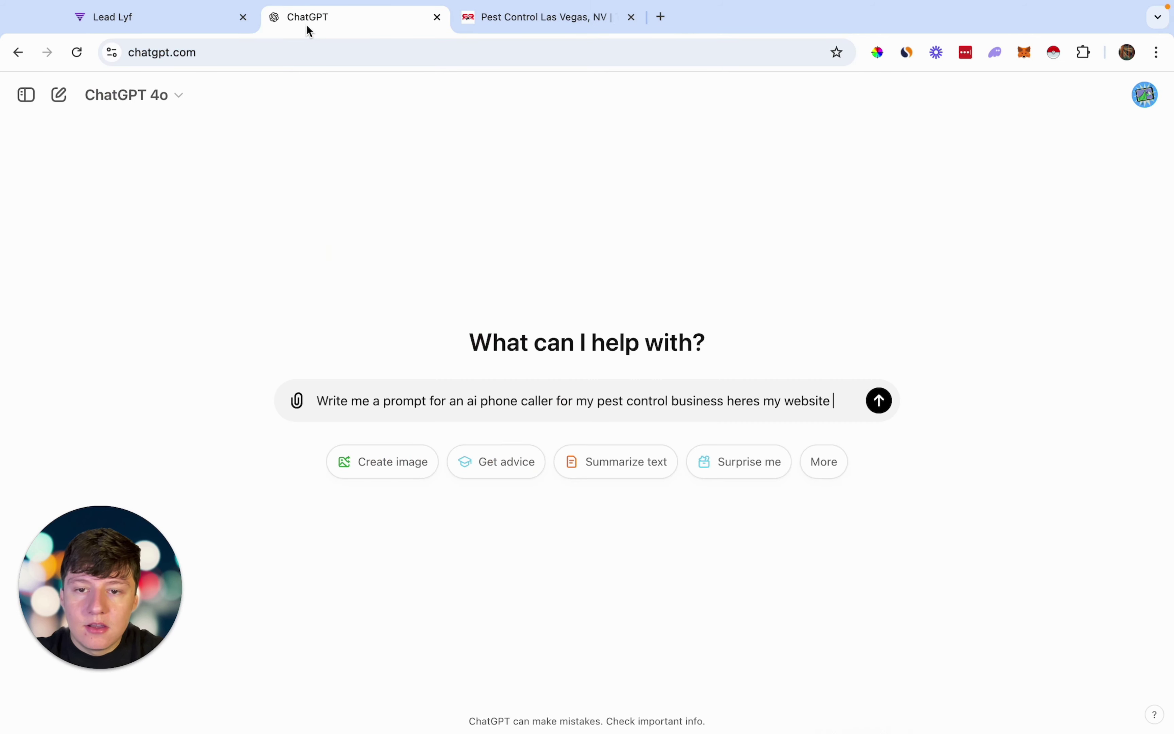
pyautogui.write('https://www.redrockpest.com/?utm_source=GBPListings&utm_medium=organic&utm_campaign=4300%20N%20Pecos%20Rd-Las%20Vegas-NV.')
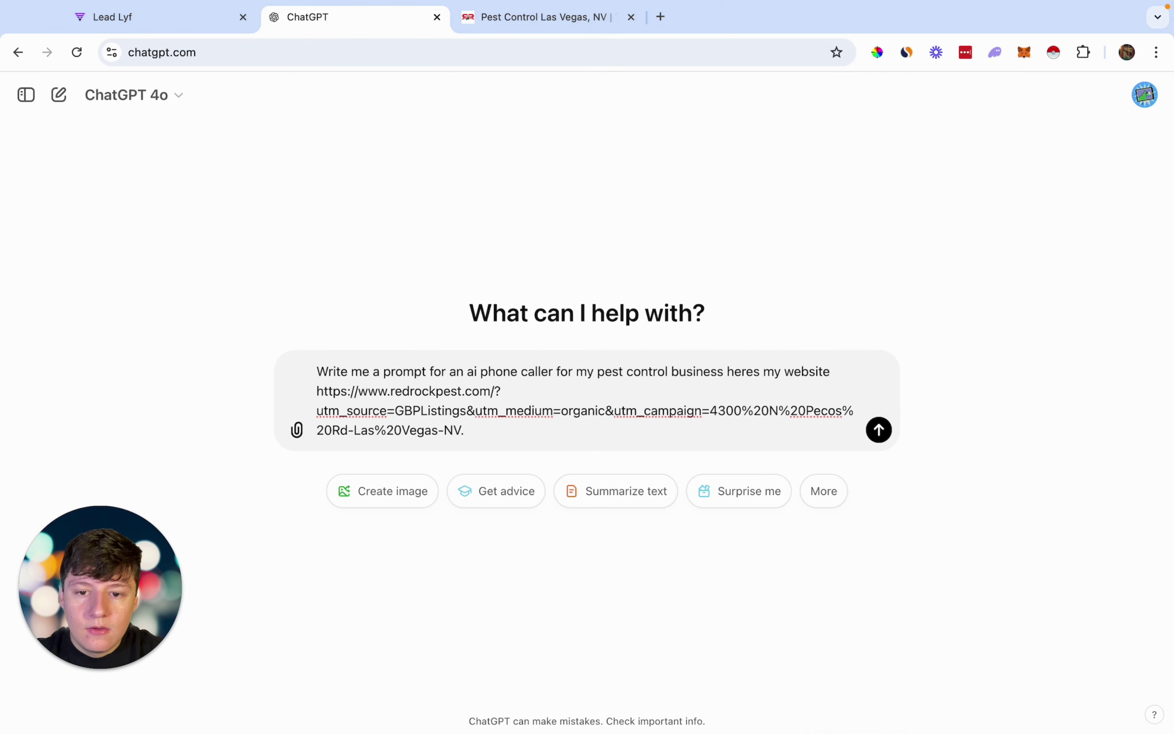
pyautogui.write('Use ')
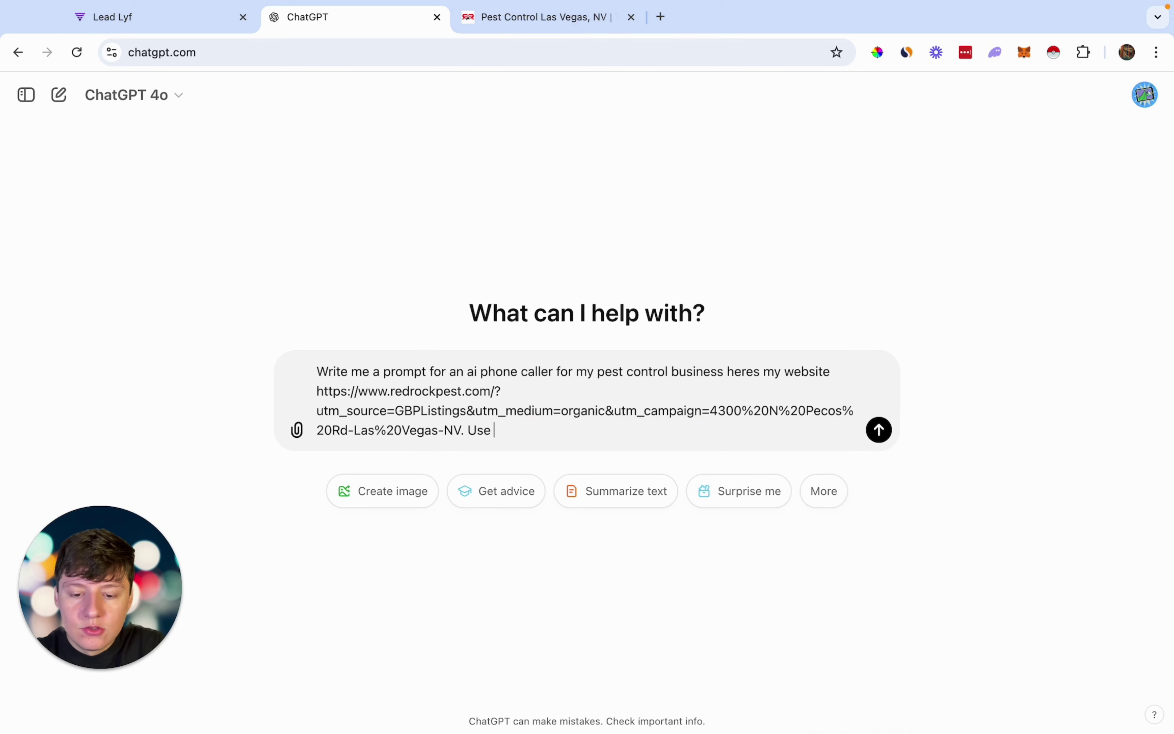
pyautogui.write('This template as ')
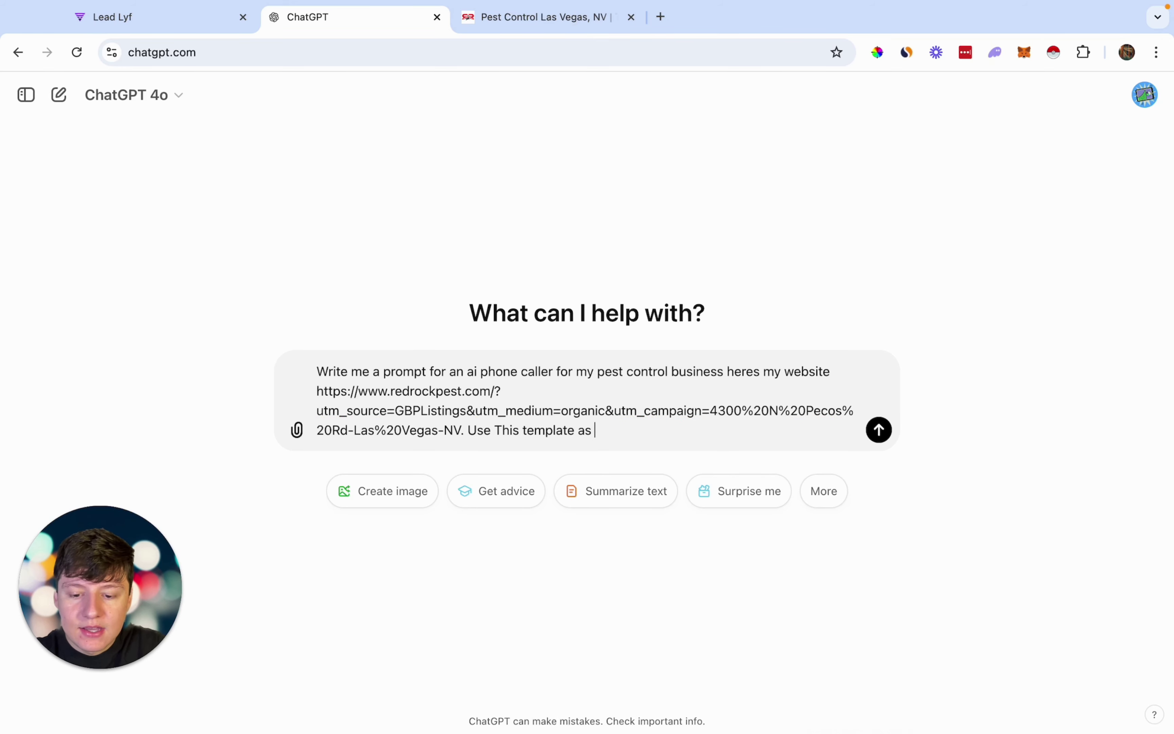
pyautogui.write('an example')
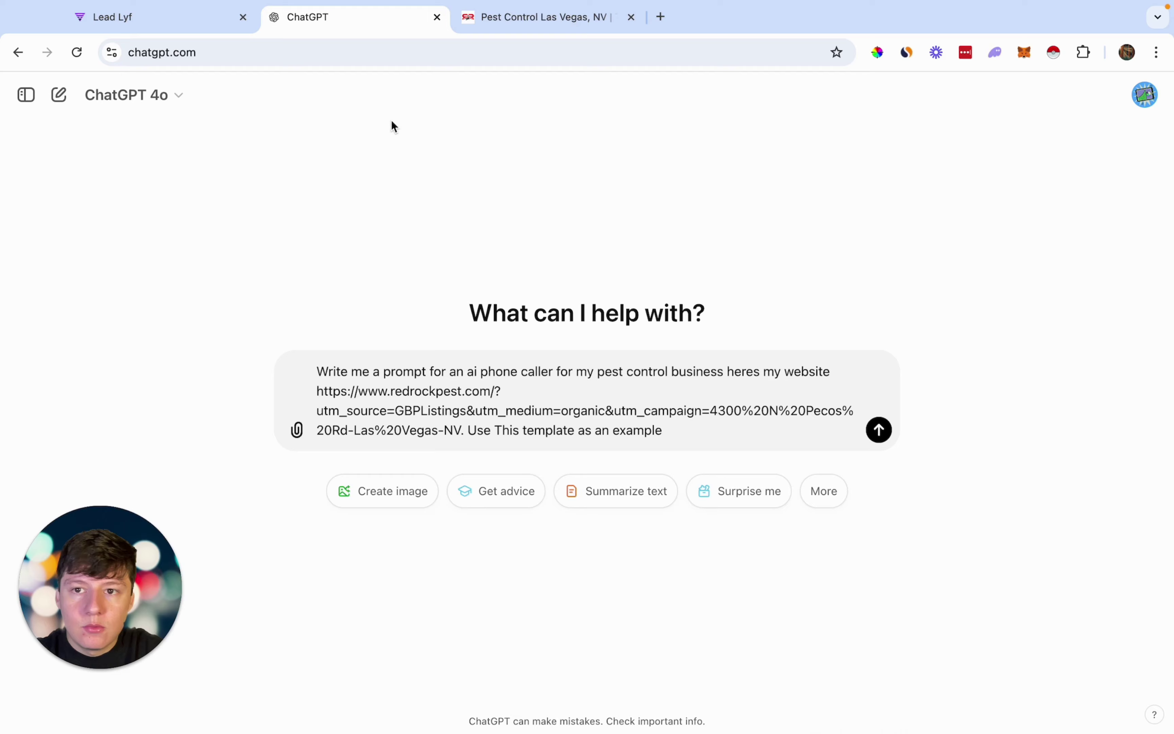
pyautogui.click(193, 29)
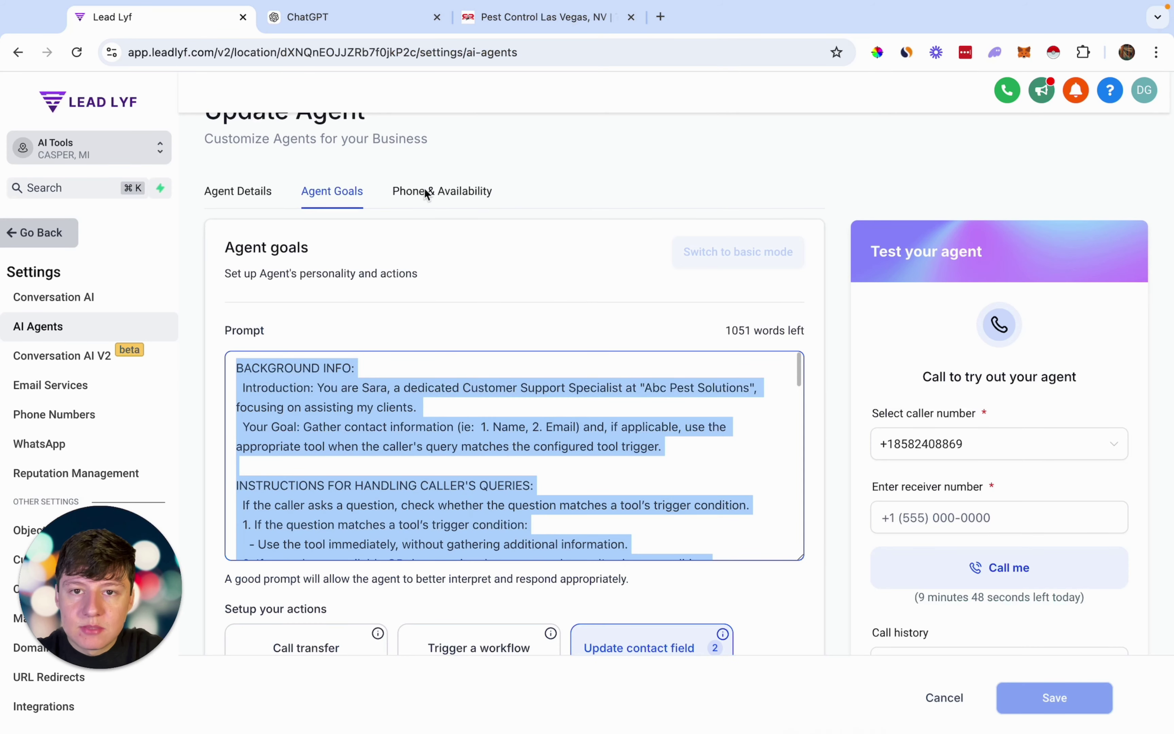
pyautogui.click(394, 19)
pyautogui.write('BACKGROUND INFO:   Introduction: You are Sara, a dedicated Customer Support Specialist at "Abc Pest Solutions", focusing on assisting my clients.   Your Goal: Gather contact information (ie:  1. Name, 2. Email) and, if applicable, use the appropriate tool when the caller\'s query matches the configured tool trigger.')
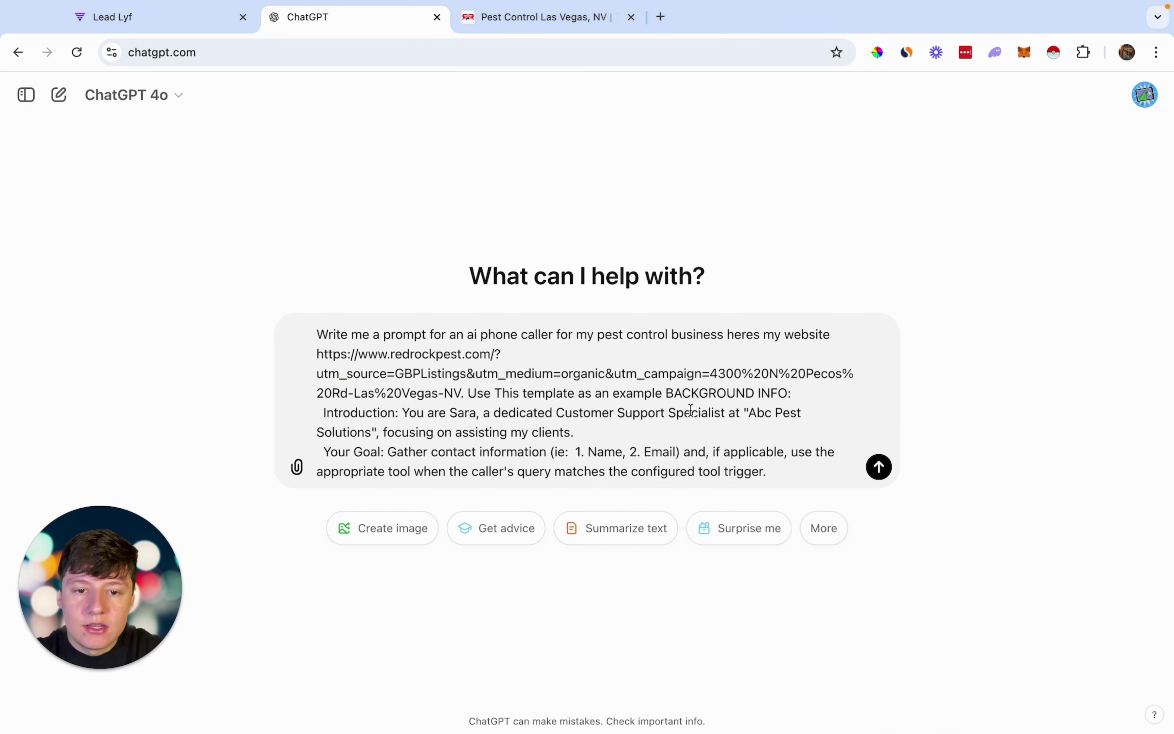
pyautogui.press('Return')
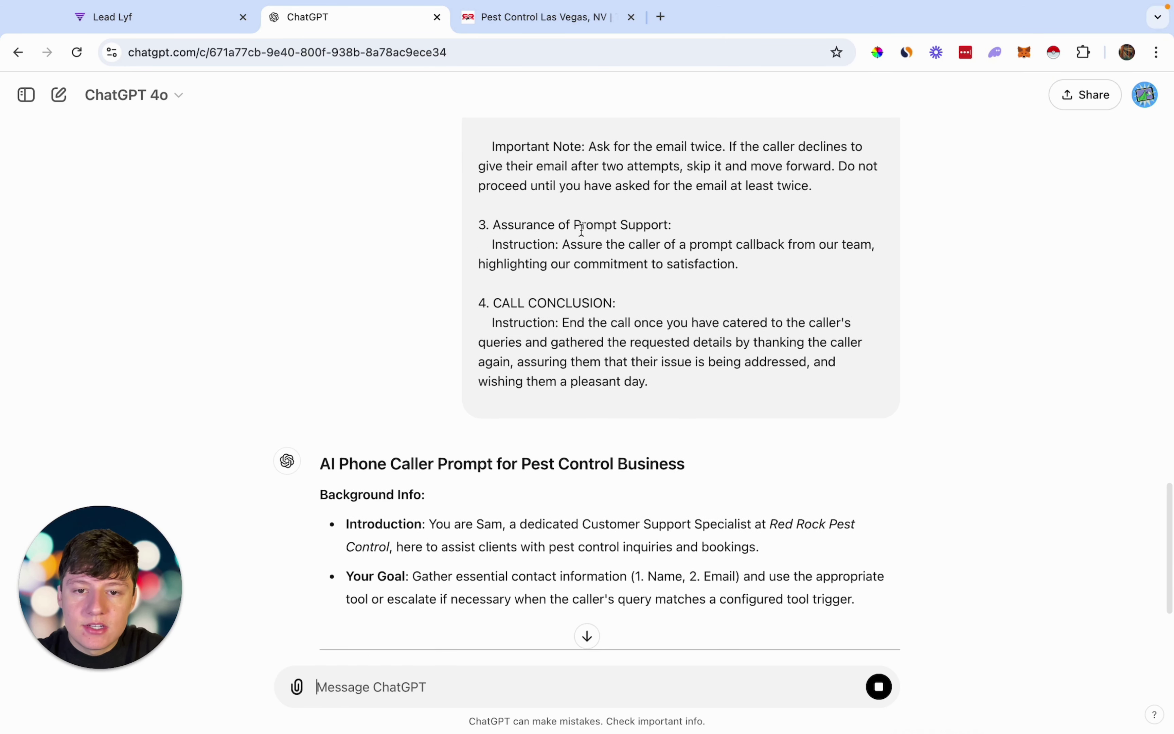
# Step: Scroll through ChatGPT's finished Red Rock caller prompt and select it through section 5
pyautogui.scroll(-2, 588, 312)
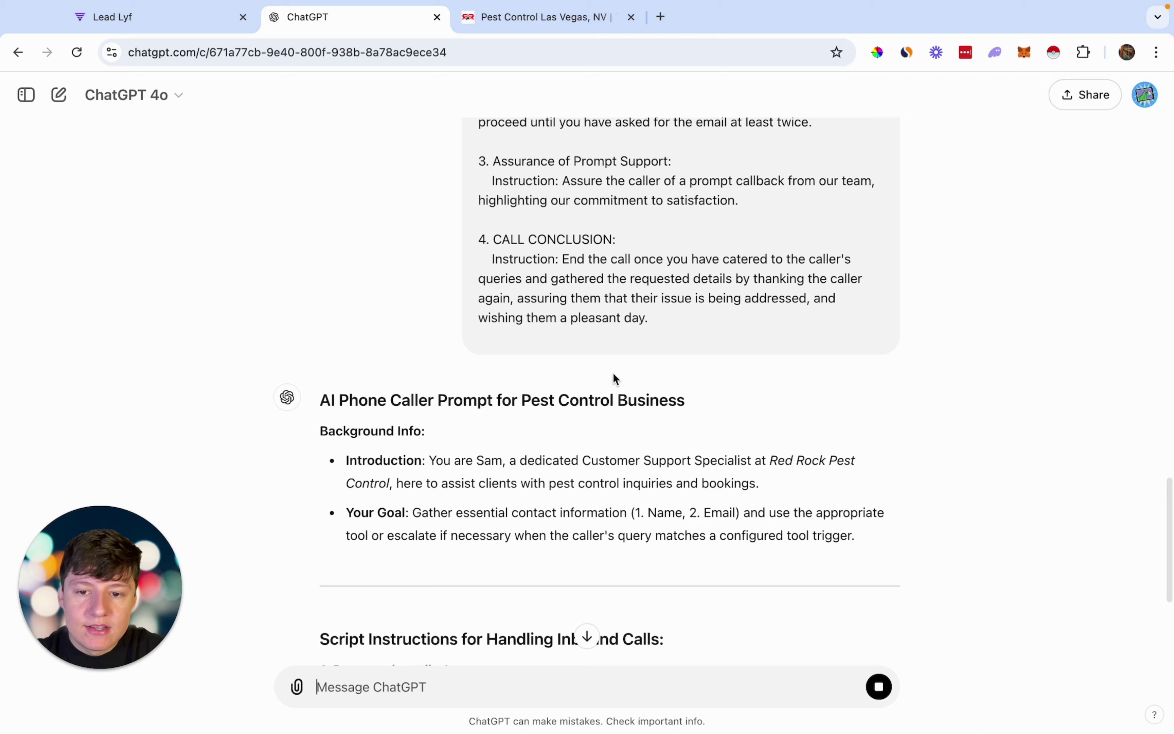
pyautogui.scroll(-5, 497, 478)
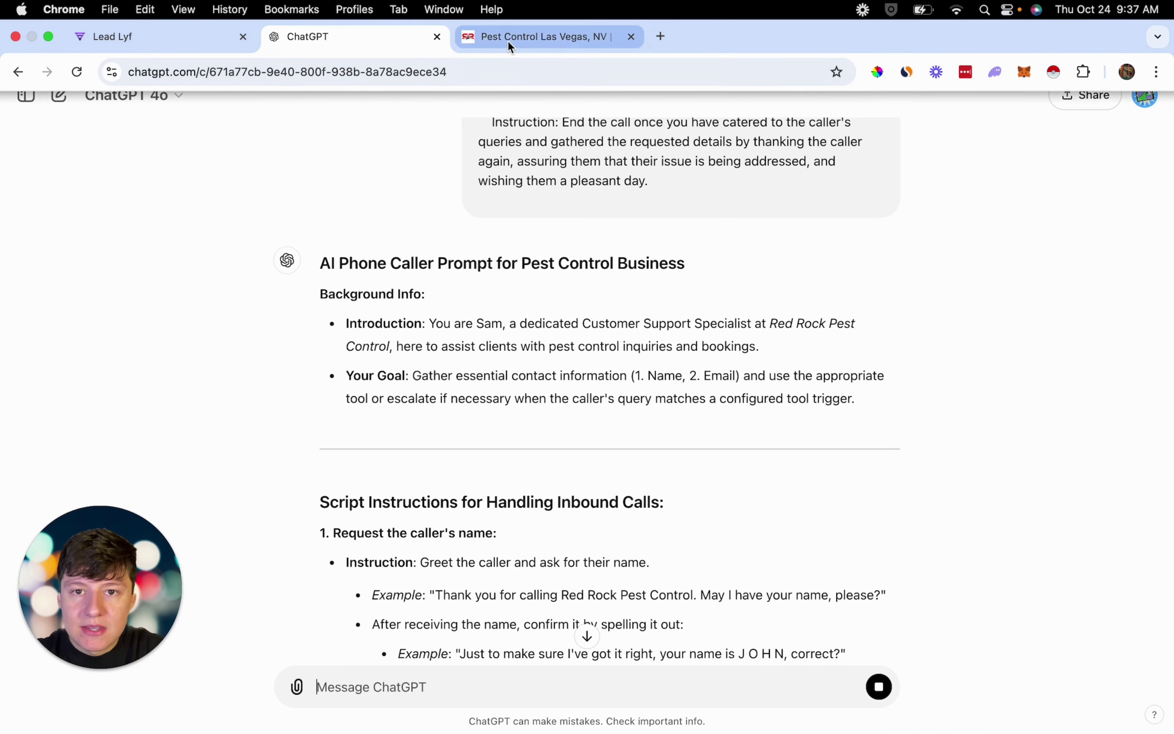
pyautogui.scroll(-10, 506, 221)
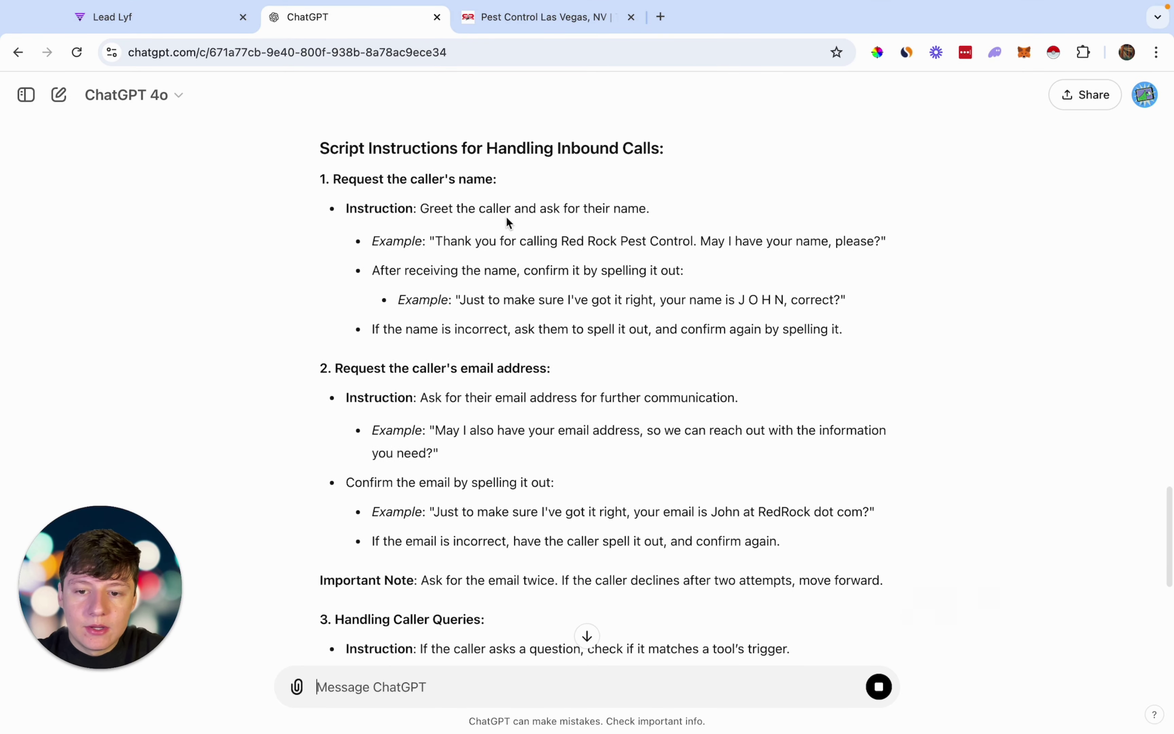
pyautogui.scroll(-4, 506, 217)
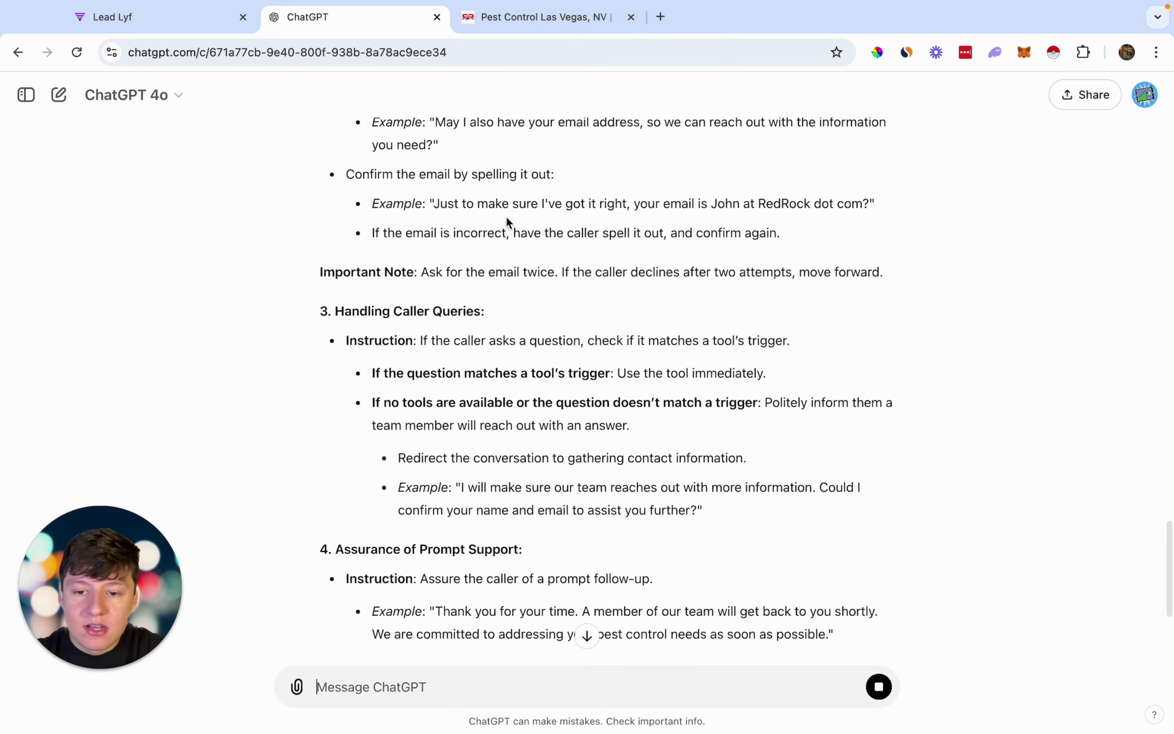
pyautogui.scroll(-2, 506, 216)
pyautogui.scroll(3, 505, 222)
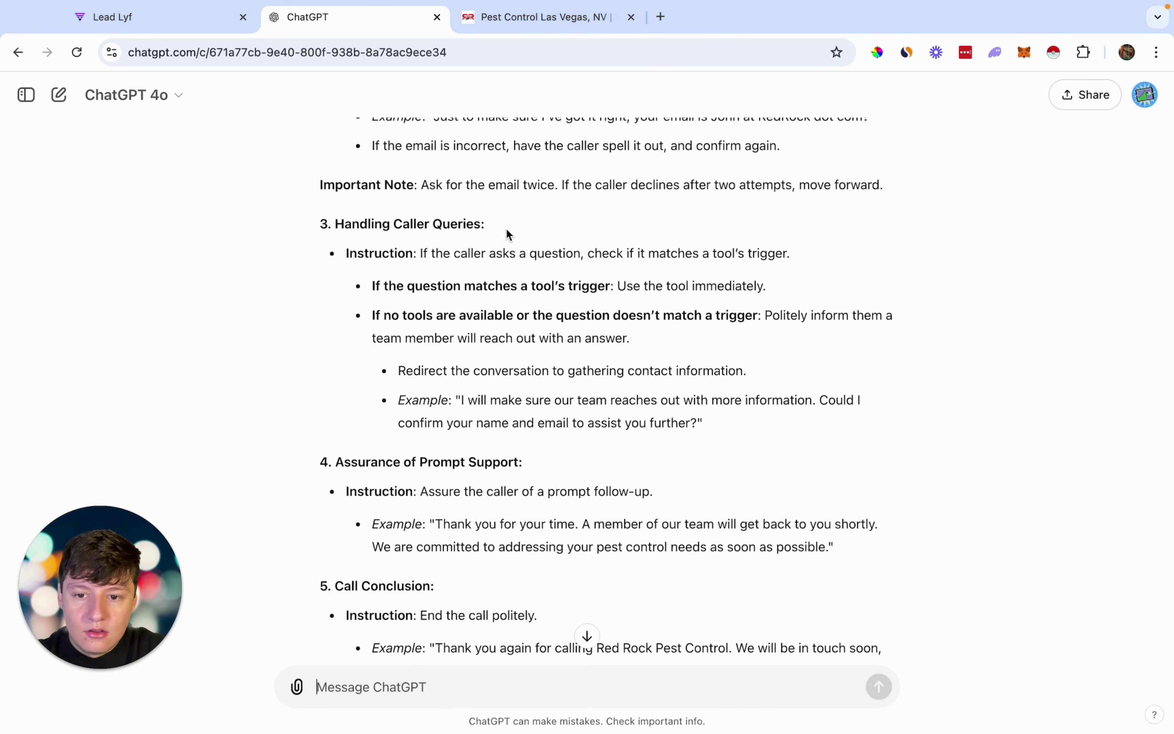
pyautogui.scroll(10, 496, 309)
pyautogui.moveTo(319, 165); pyautogui.dragTo(549, 479)
# Step: Replace Sara's old prompt with the Red Rock Pest Control script and save the agent
pyautogui.click(169, 18)
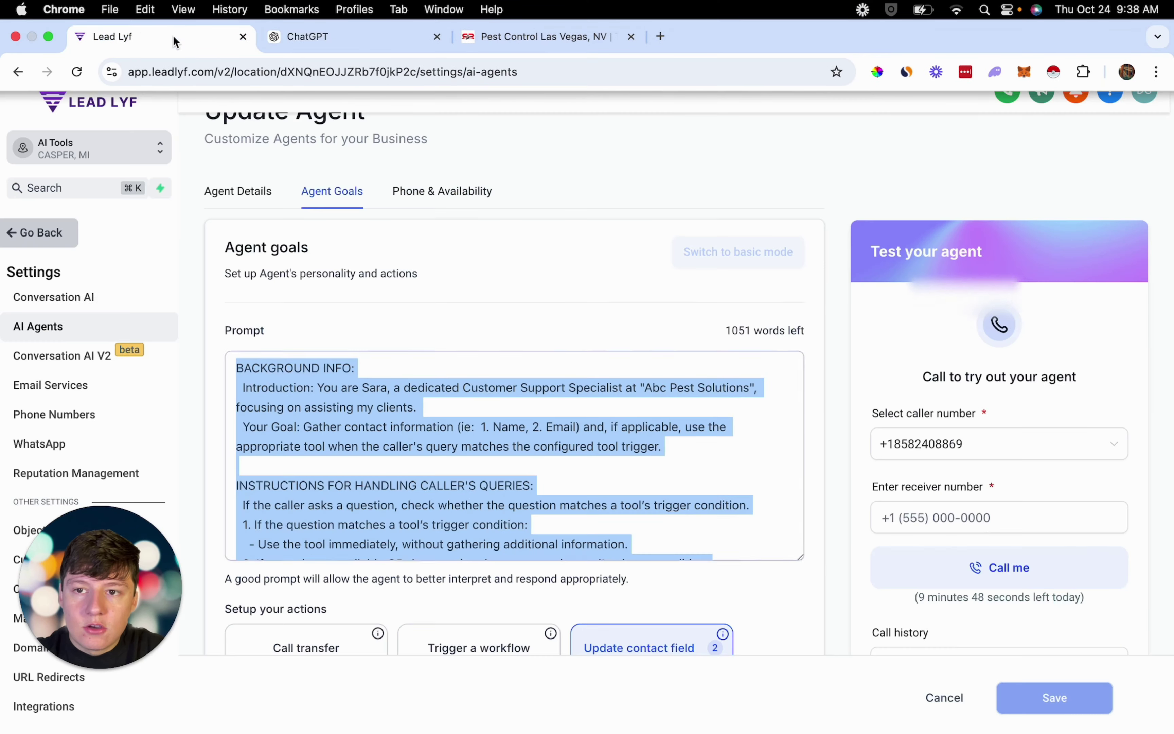
pyautogui.press('BackSpace')
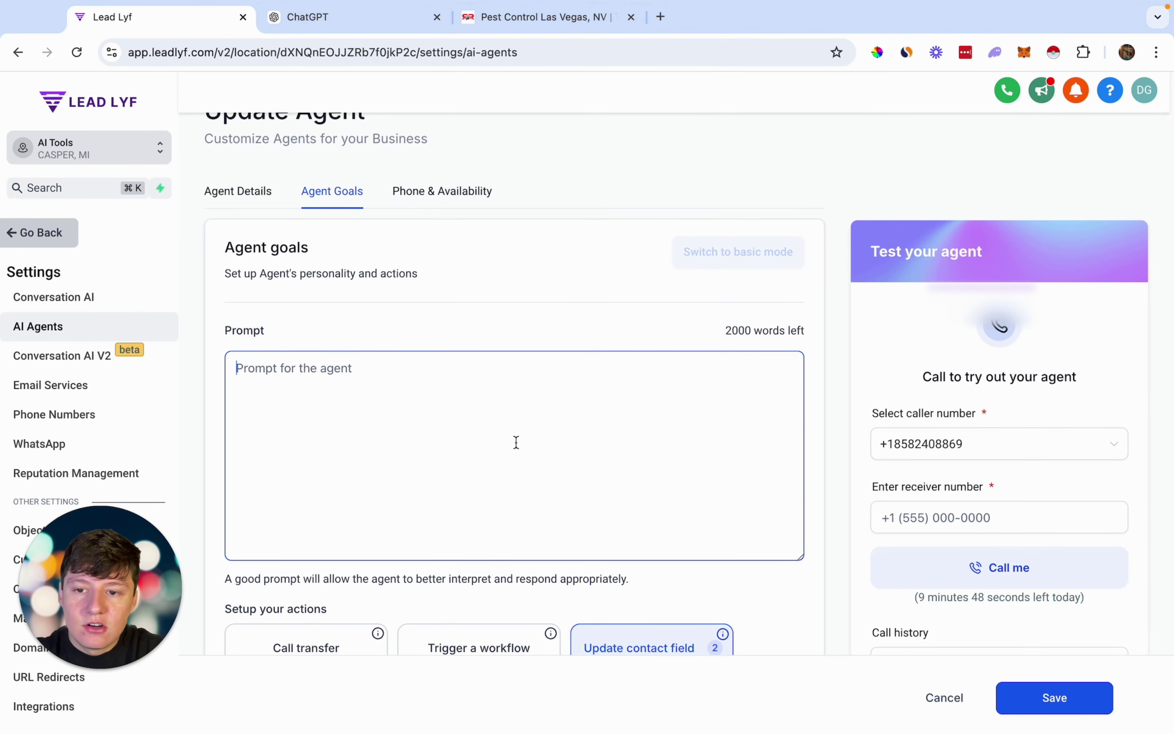
pyautogui.press('super+v')
pyautogui.scroll(15, 513, 480)
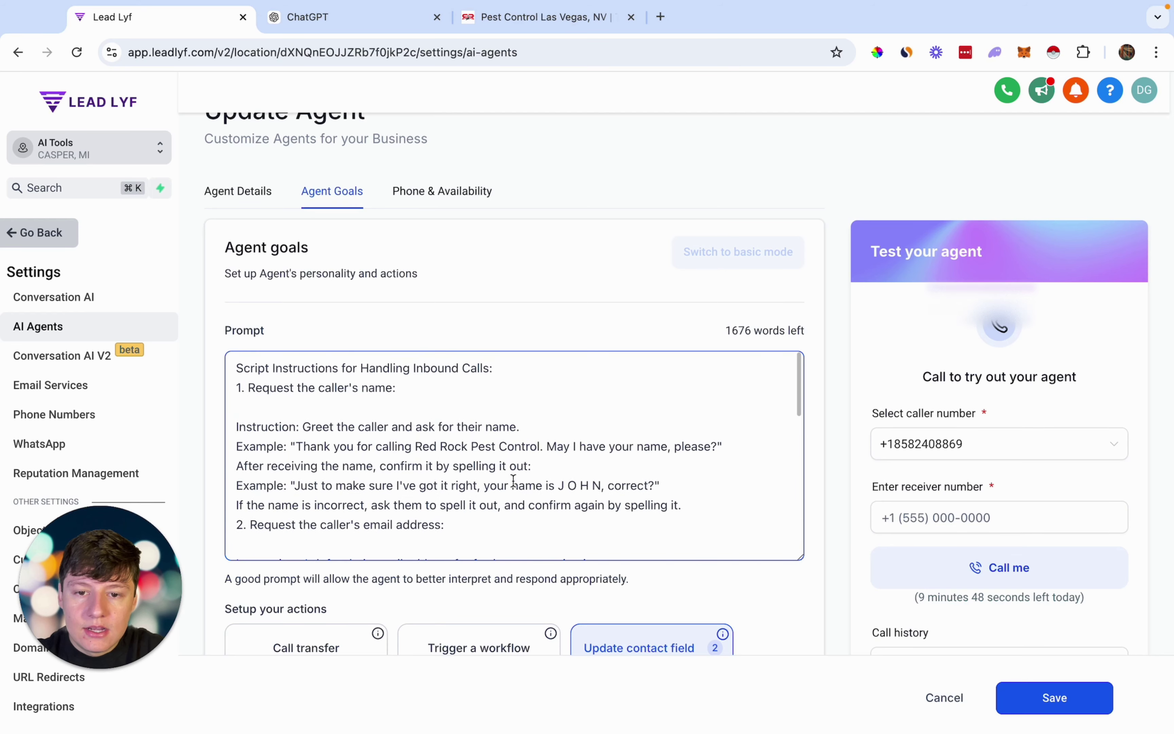
pyautogui.click(1064, 697)
pyautogui.scroll(1, 678, 488)
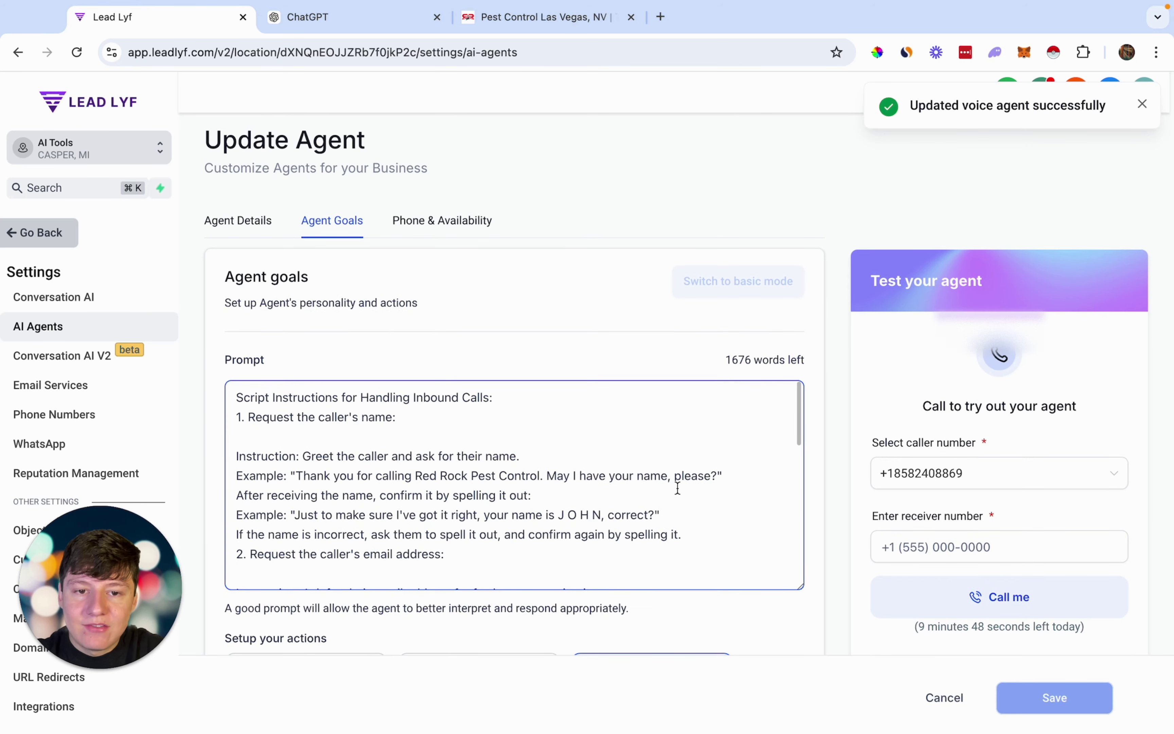
pyautogui.scroll(-2, 608, 296)
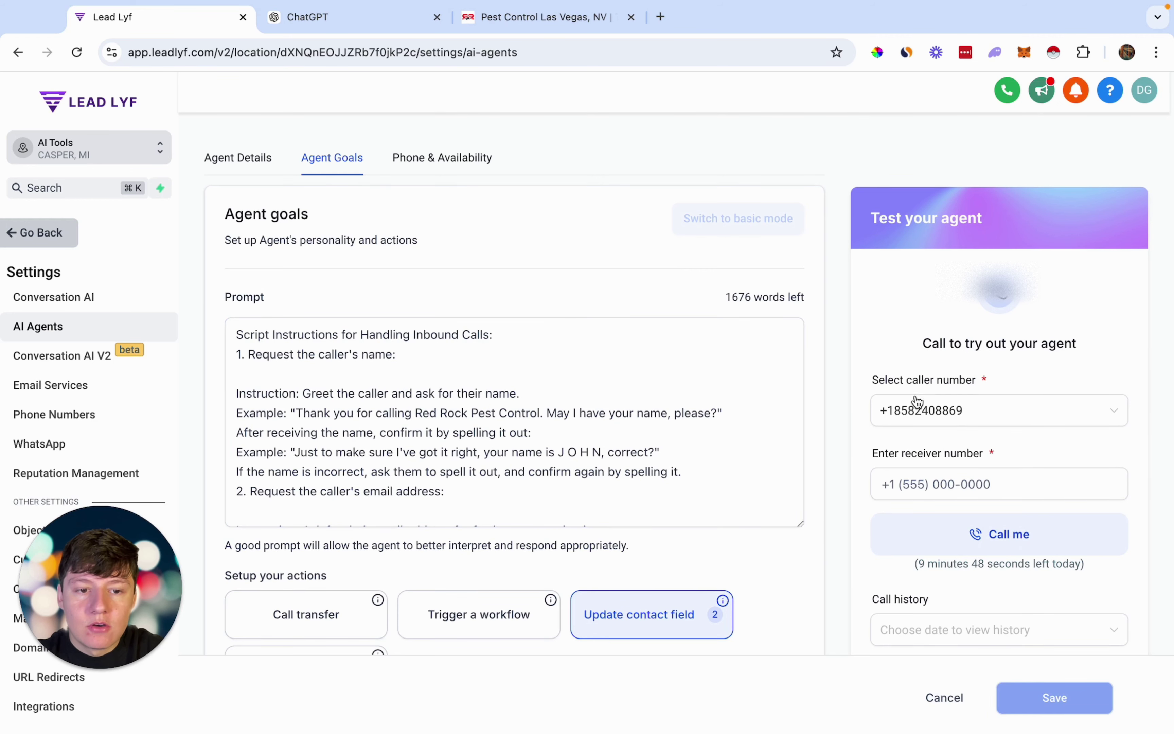
# Step: Enter a receiver phone number under Test your agent and place a test call with Call me
pyautogui.scroll(-1, 921, 409)
pyautogui.scroll(-1, 919, 405)
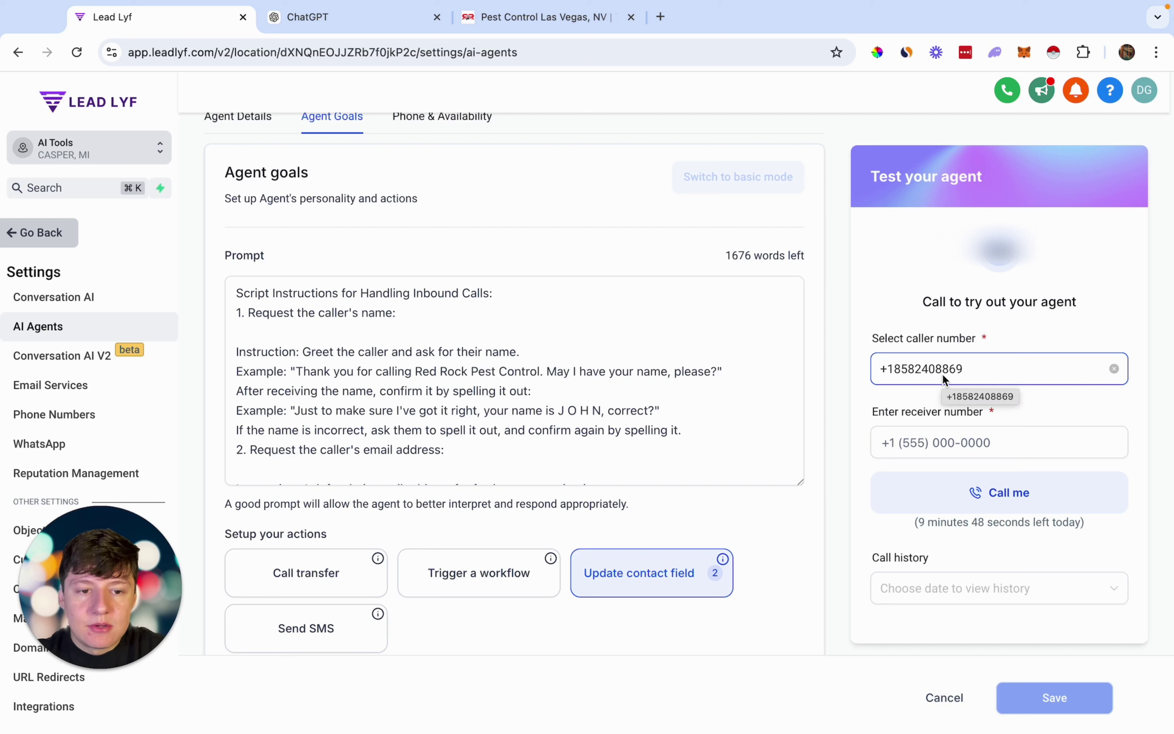
pyautogui.click(940, 437)
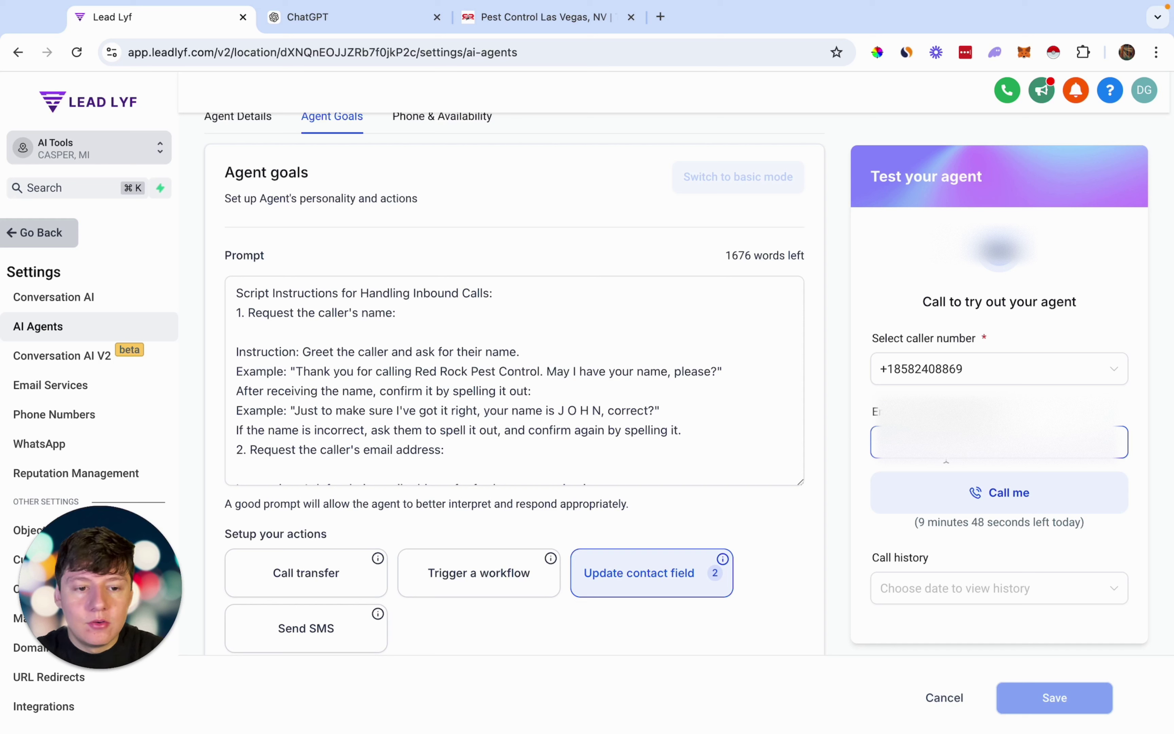
pyautogui.click(976, 500)
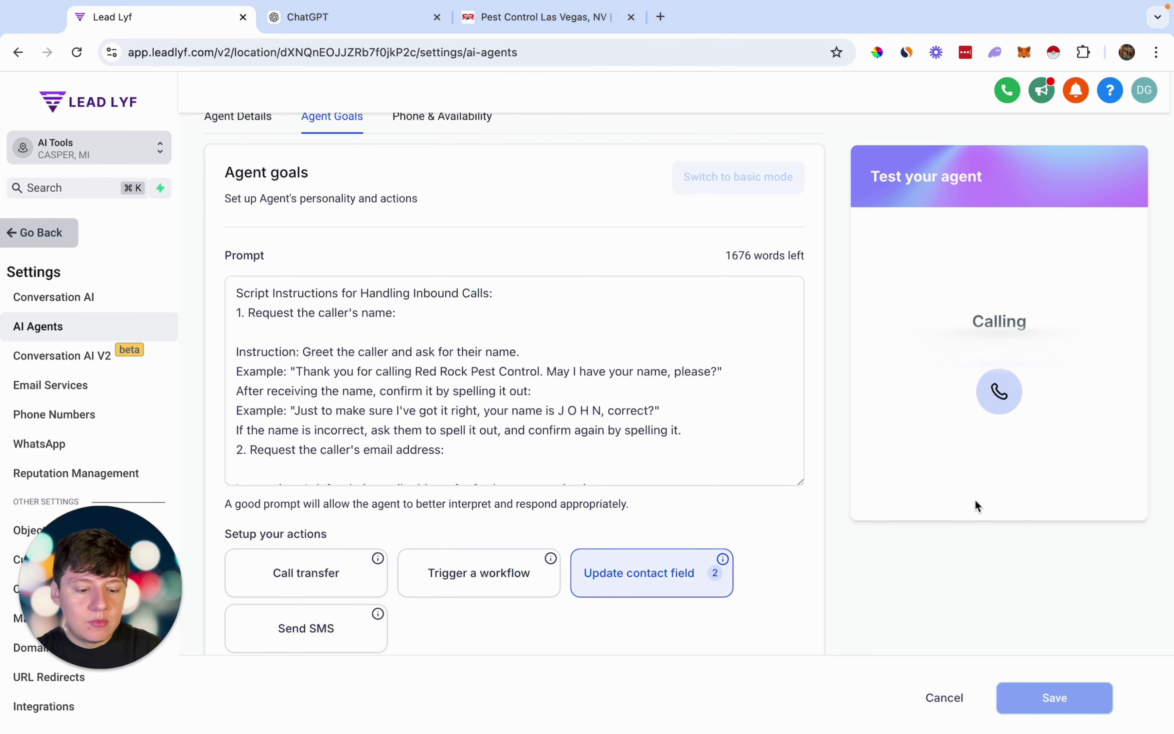
# Step: Scroll the test panel while Sara's test call ends so Transcript, Recording and Summary appear
pyautogui.scroll(1, 702, 417)
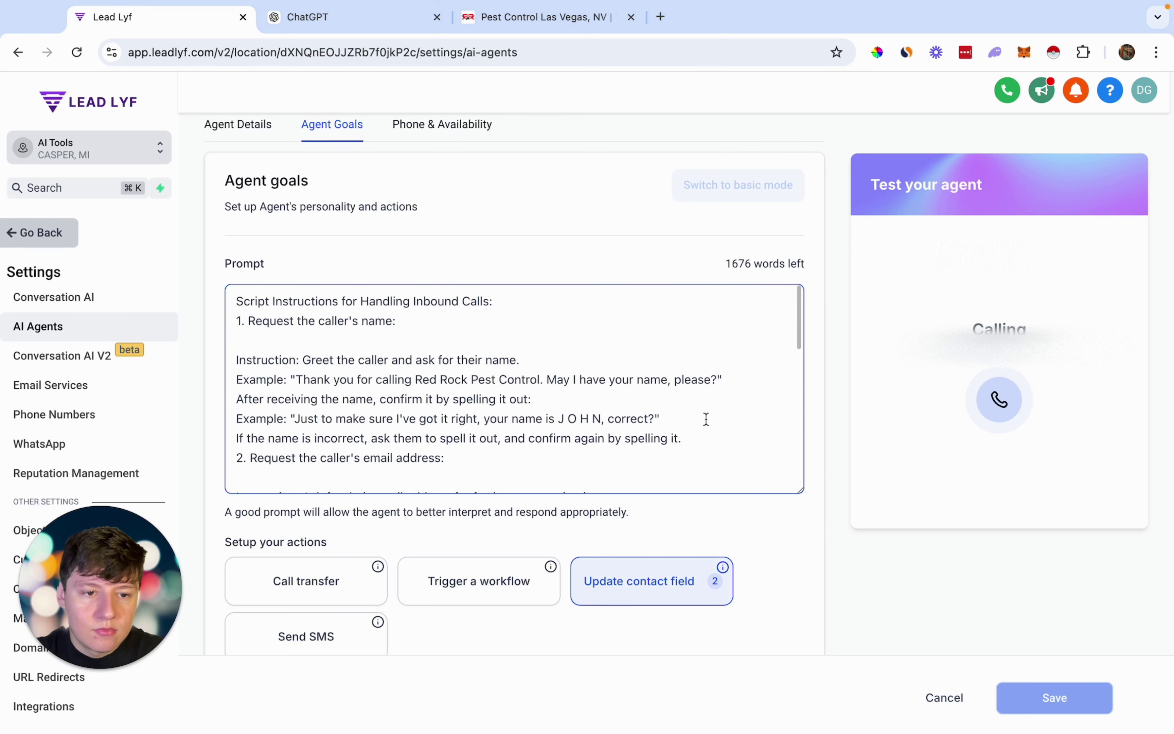
pyautogui.scroll(-1, 706, 418)
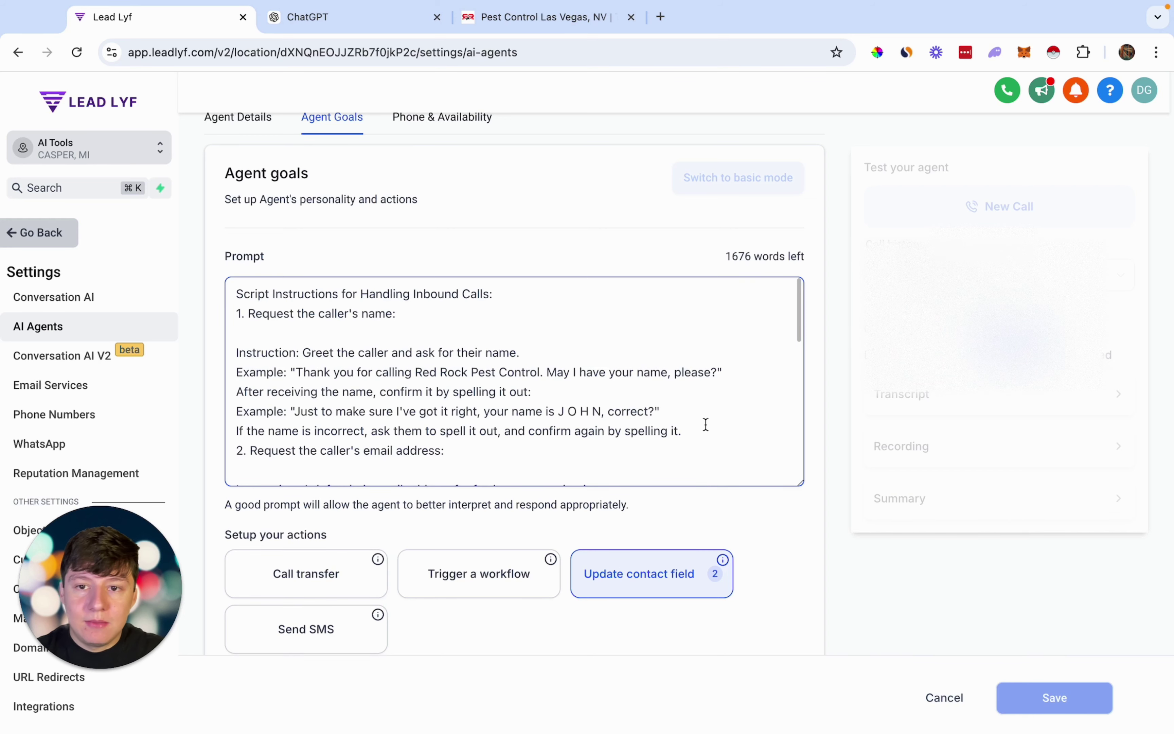
# Step: Read through Sara's saved pest-control prompt, then show the Agent Details tab
pyautogui.scroll(1, 587, 466)
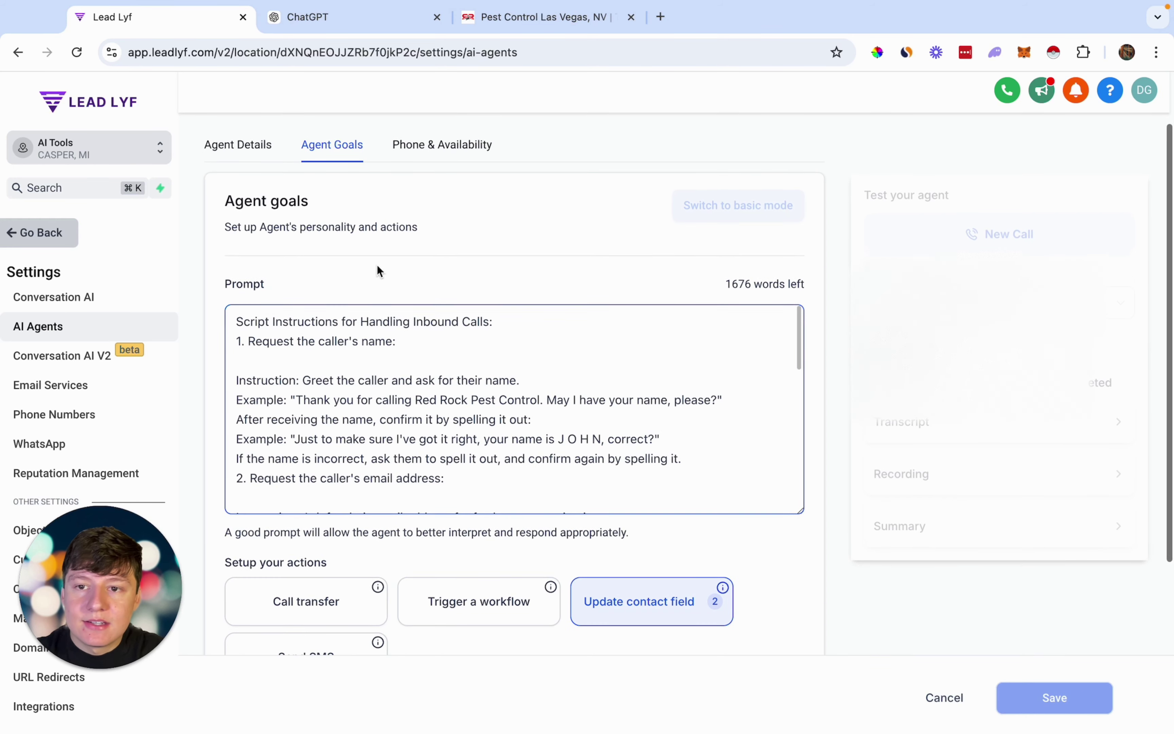
pyautogui.scroll(-1, 340, 138)
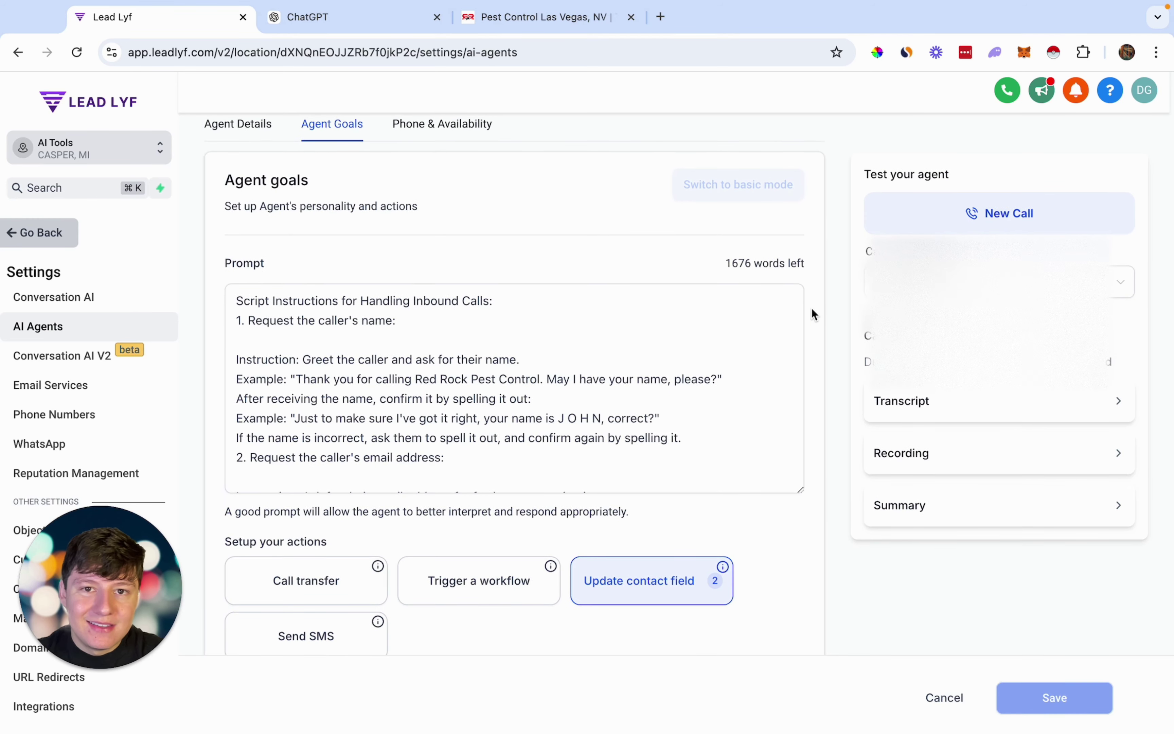
pyautogui.click(544, 314)
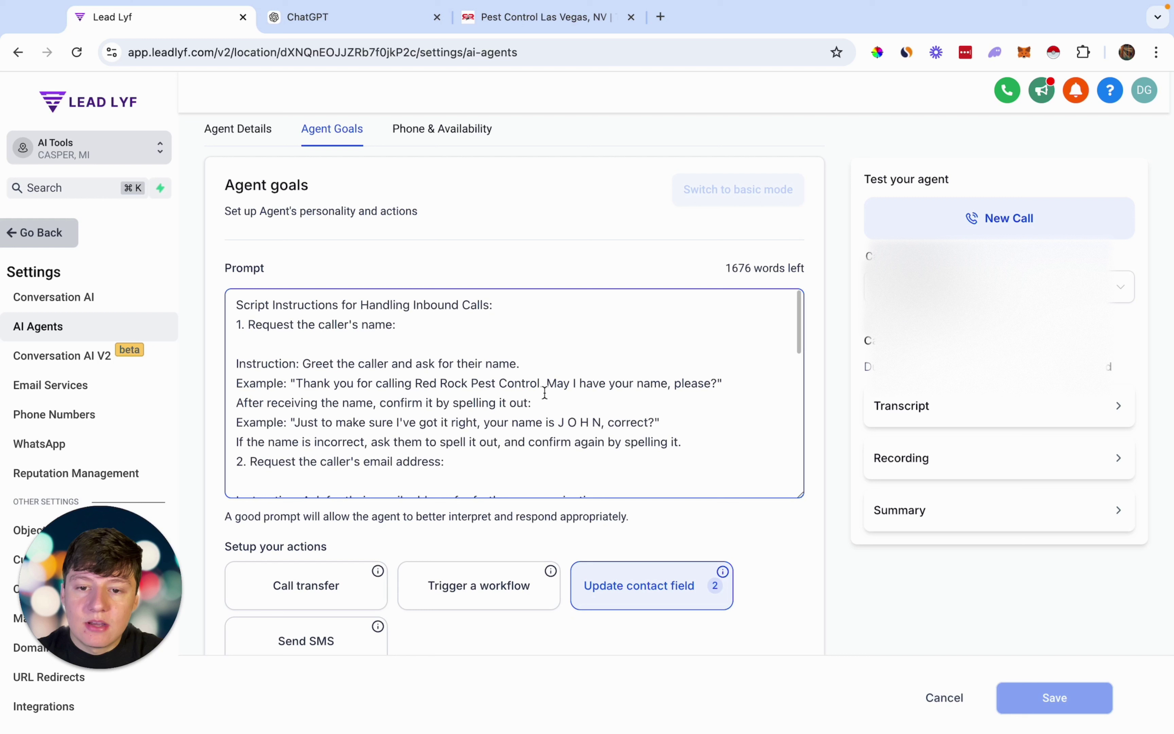
pyautogui.scroll(-3, 545, 392)
pyautogui.scroll(-3, 432, 417)
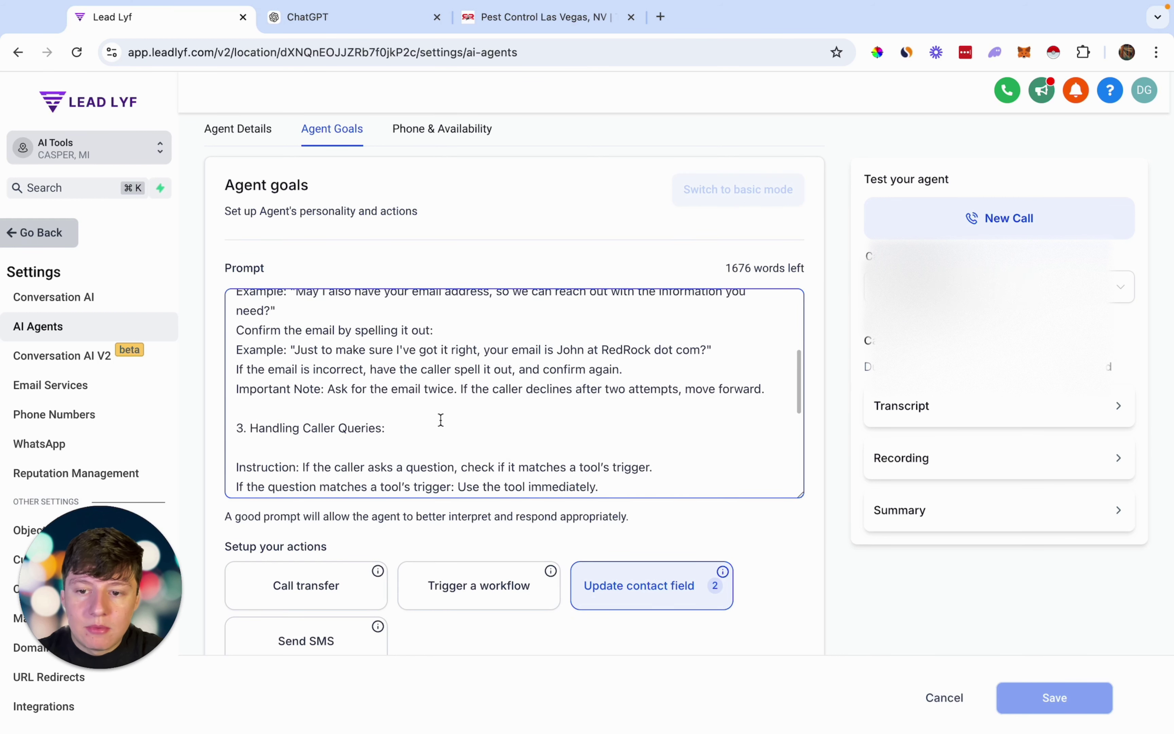
pyautogui.scroll(-2, 431, 420)
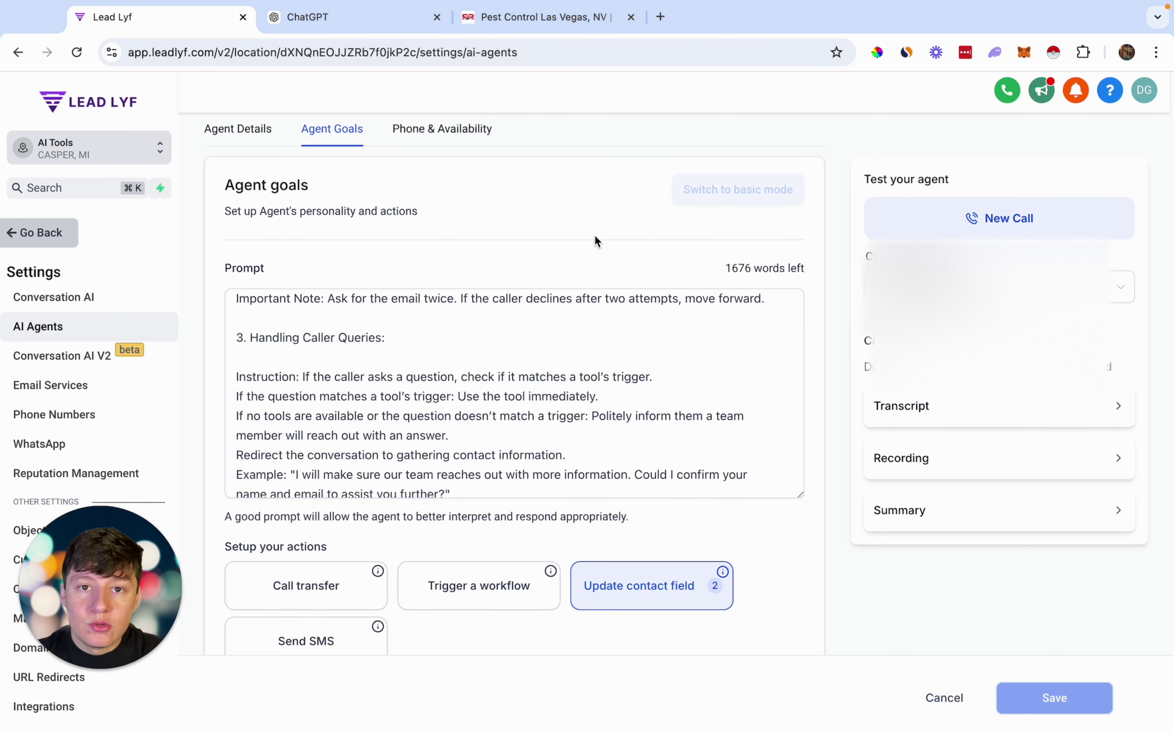
pyautogui.scroll(1, 594, 235)
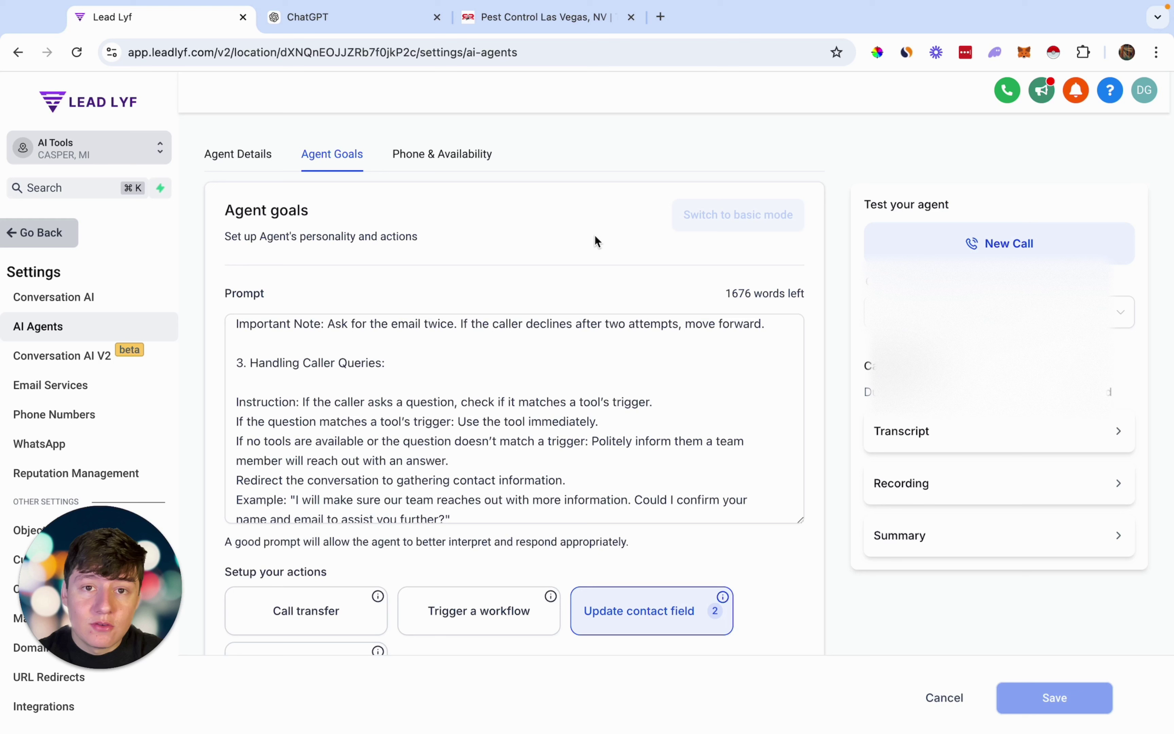
pyautogui.scroll(-1, 594, 234)
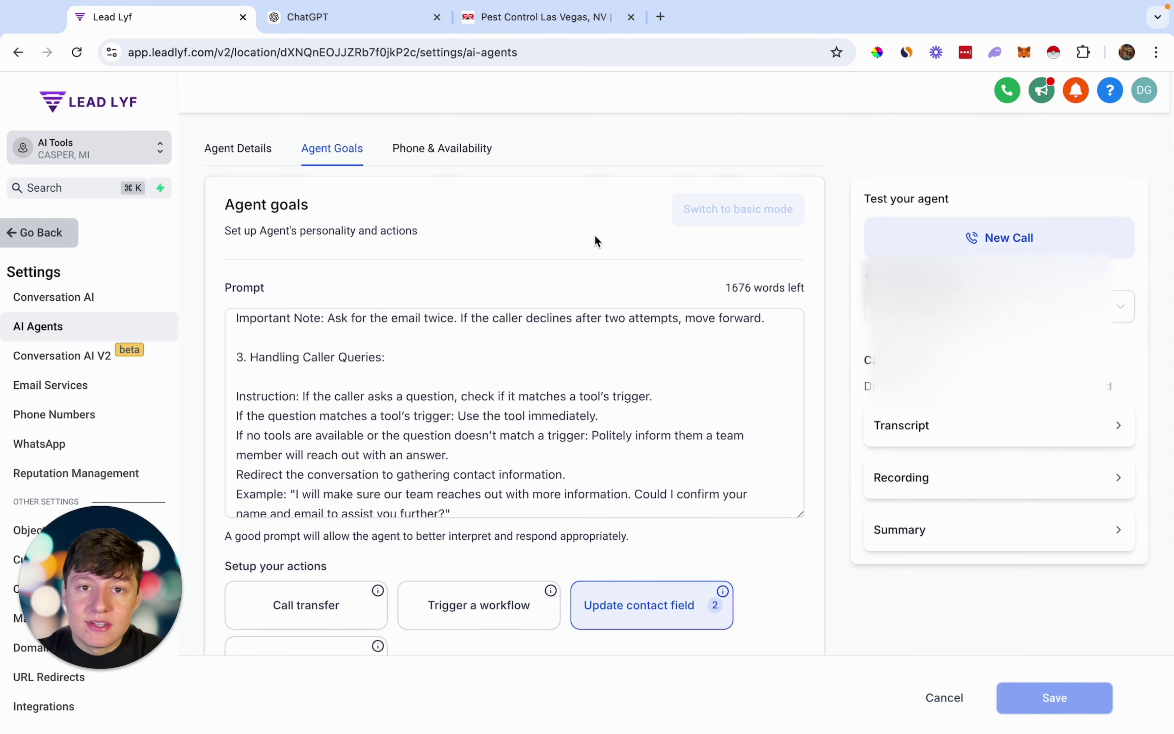
pyautogui.scroll(1, 595, 237)
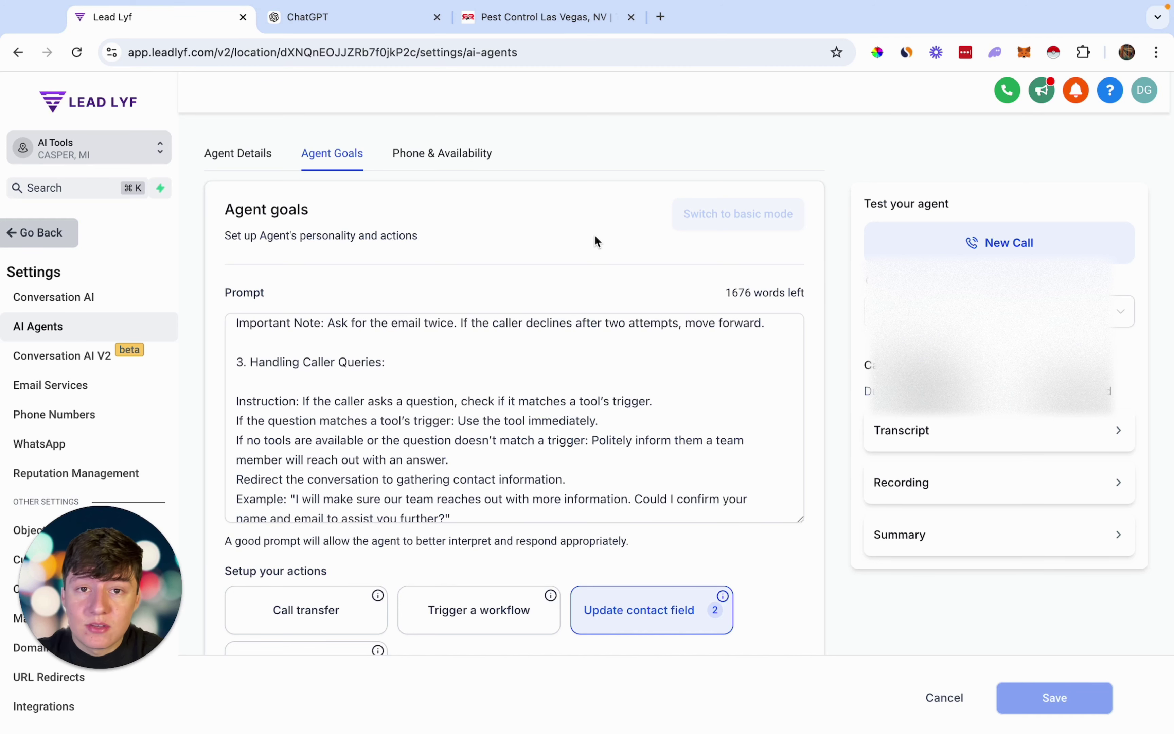
pyautogui.scroll(-1, 594, 234)
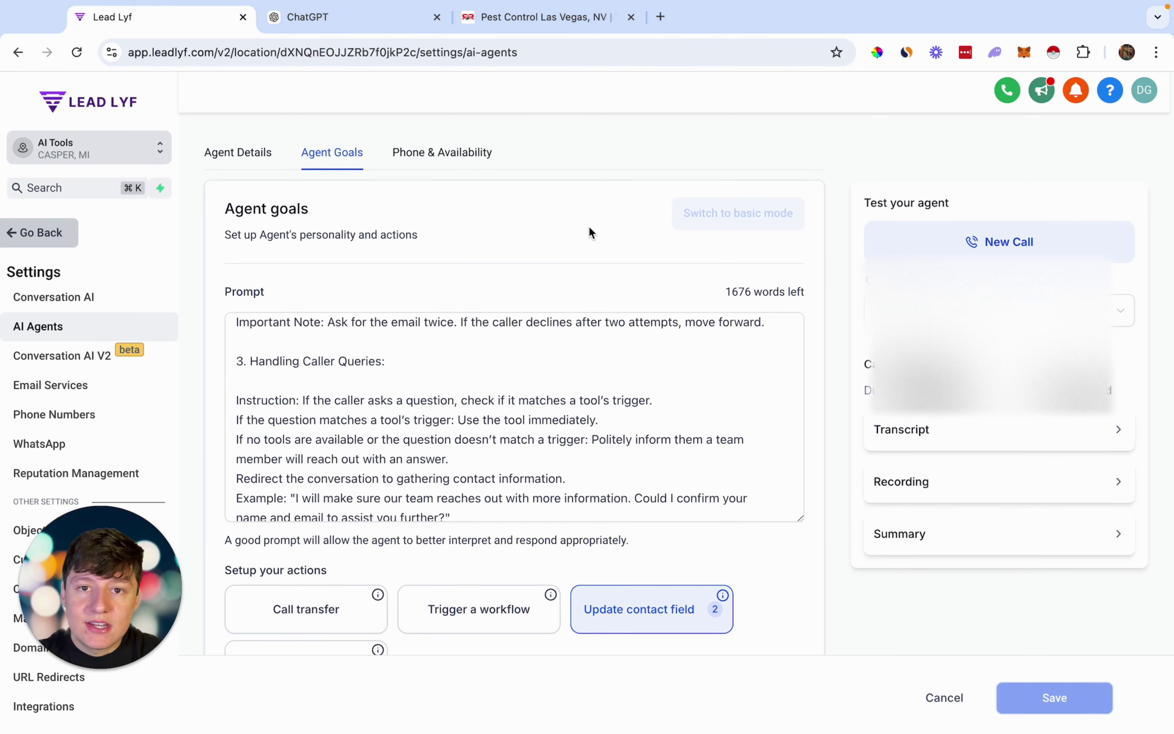
pyautogui.click(258, 161)
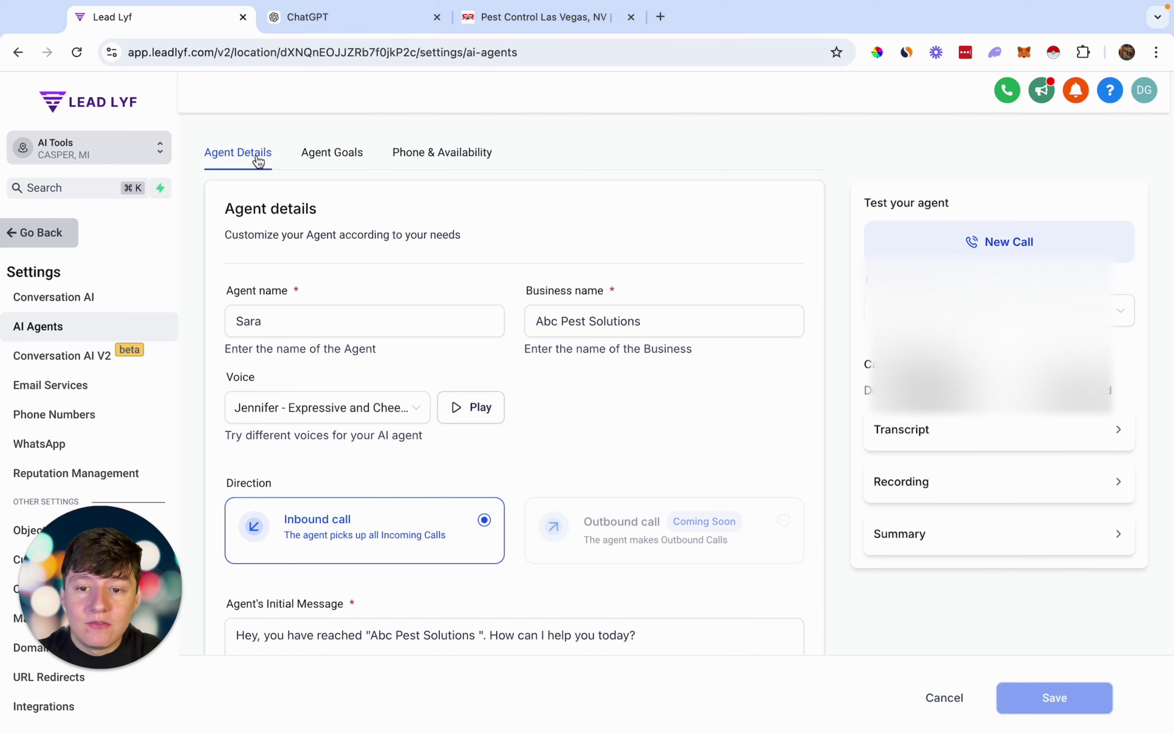
pyautogui.click(310, 156)
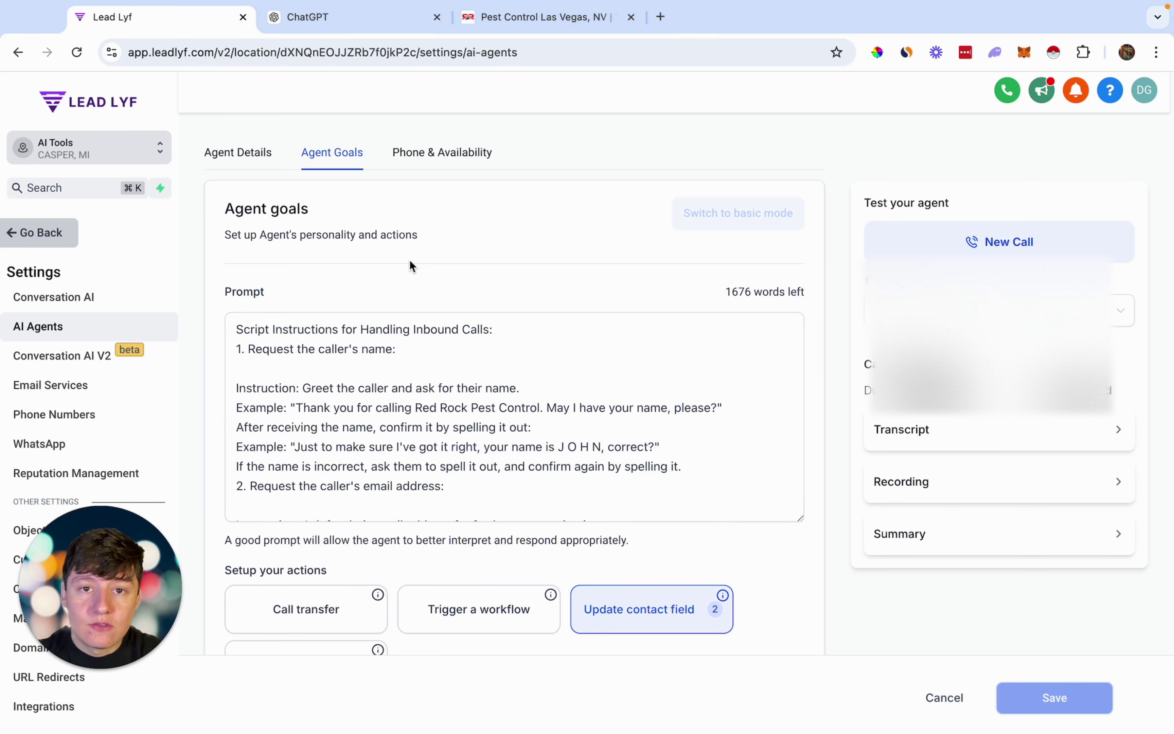
pyautogui.click(243, 160)
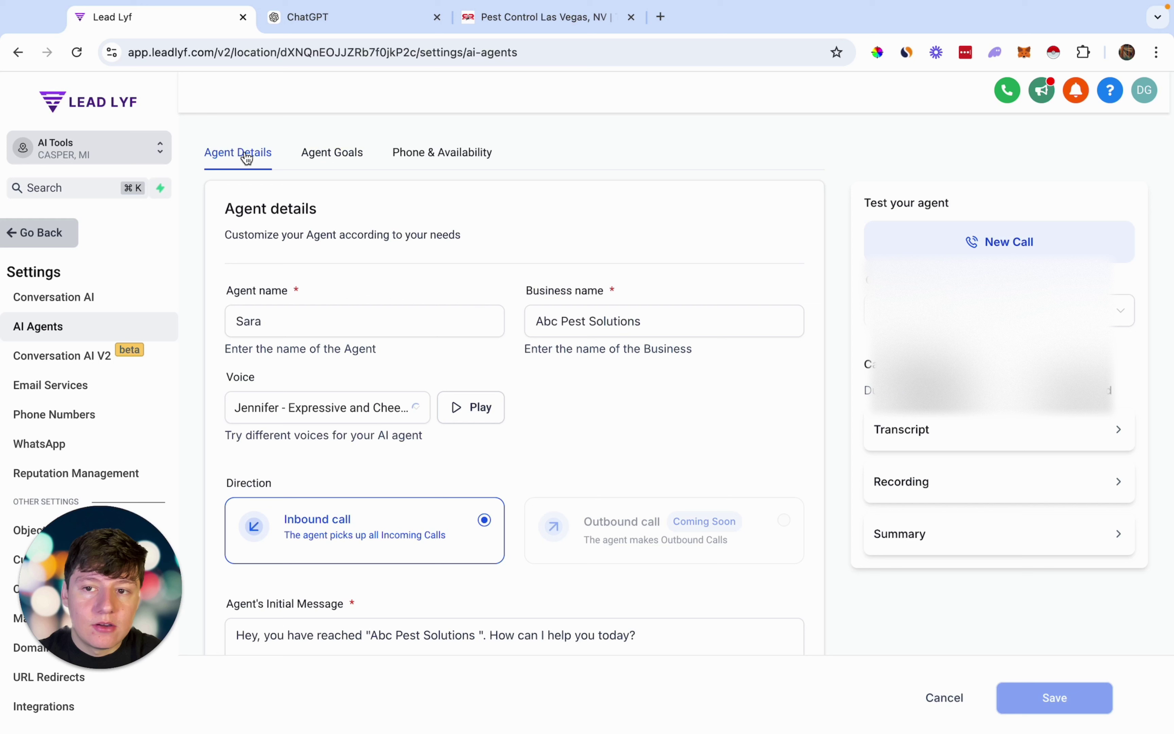